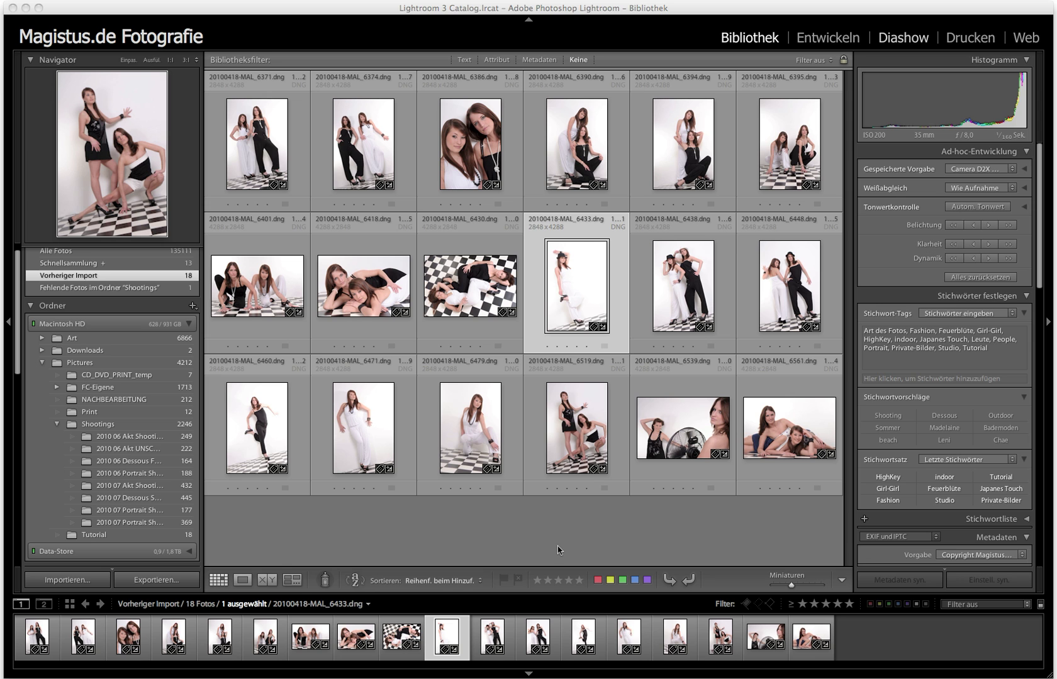
# Focus Lightroom and open photo 6371 large in Loupe view
pyautogui.click(566, 559)
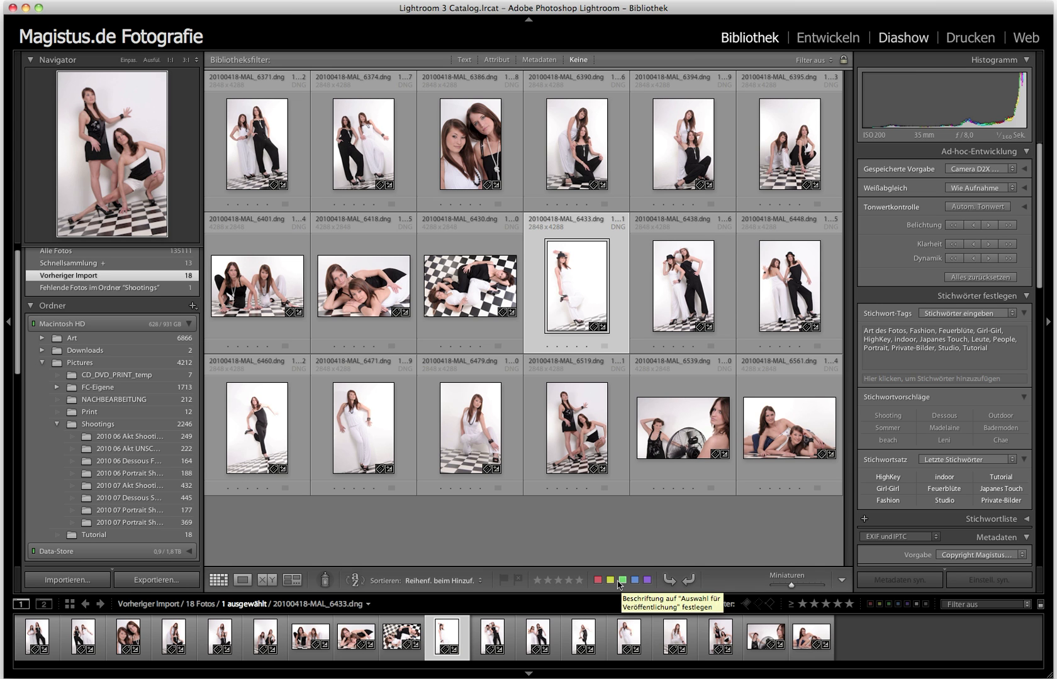
pyautogui.click(518, 579)
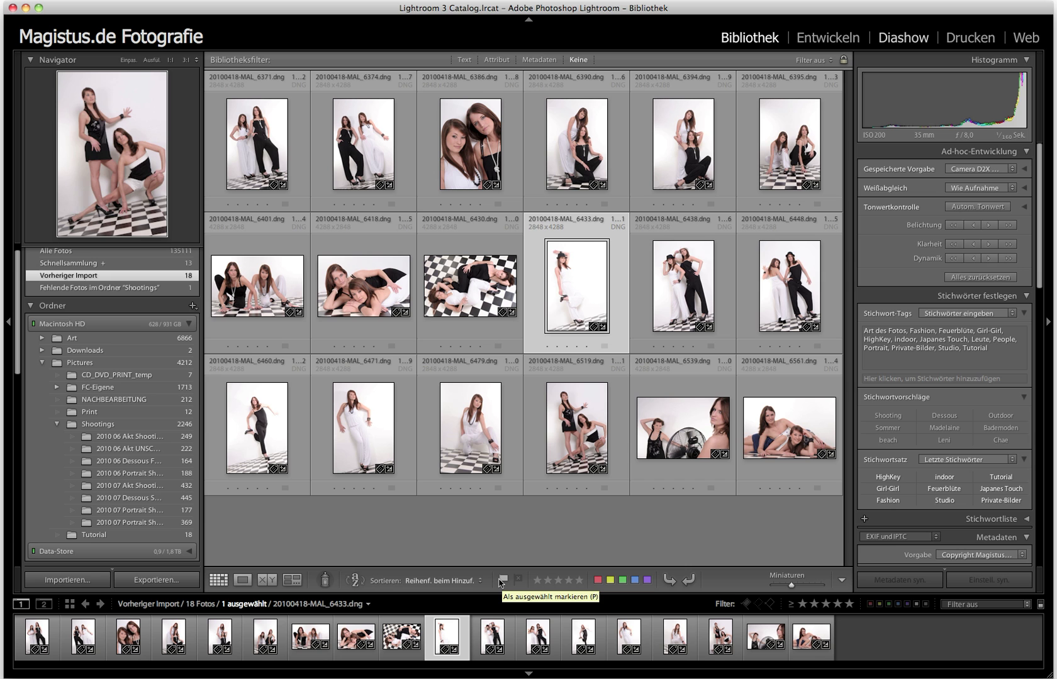
pyautogui.doubleClick(256, 143)
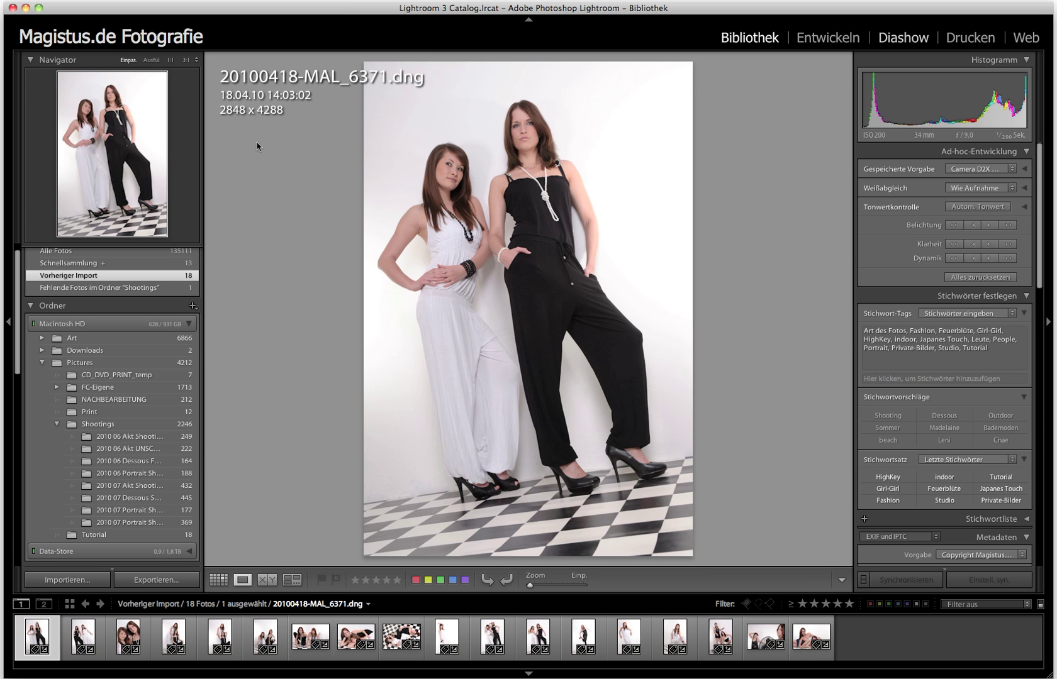
# Rate photos 6371, 6374 and 6386 with 3, 2 and 4 stars
pyautogui.press('3')
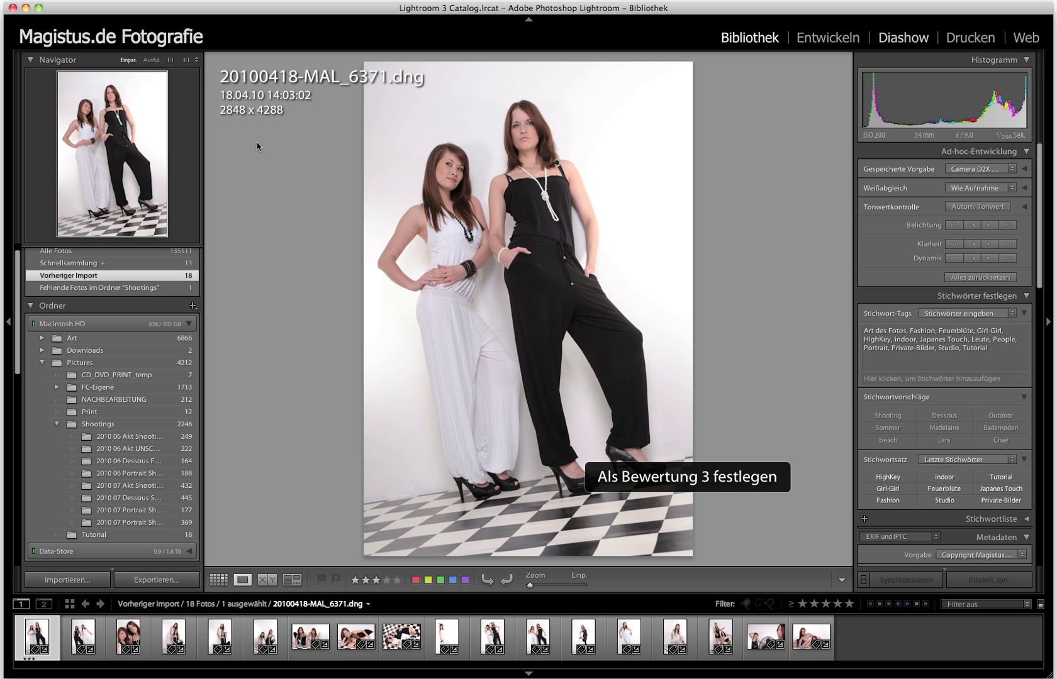
pyautogui.press('Right')
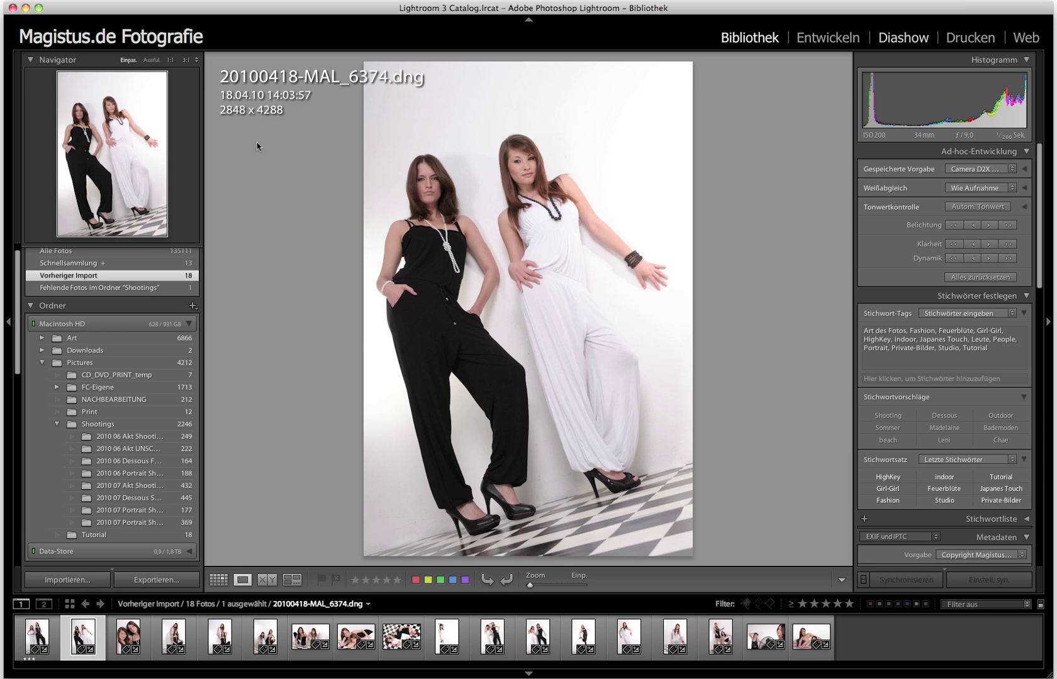
pyautogui.press('2')
pyautogui.press('Right')
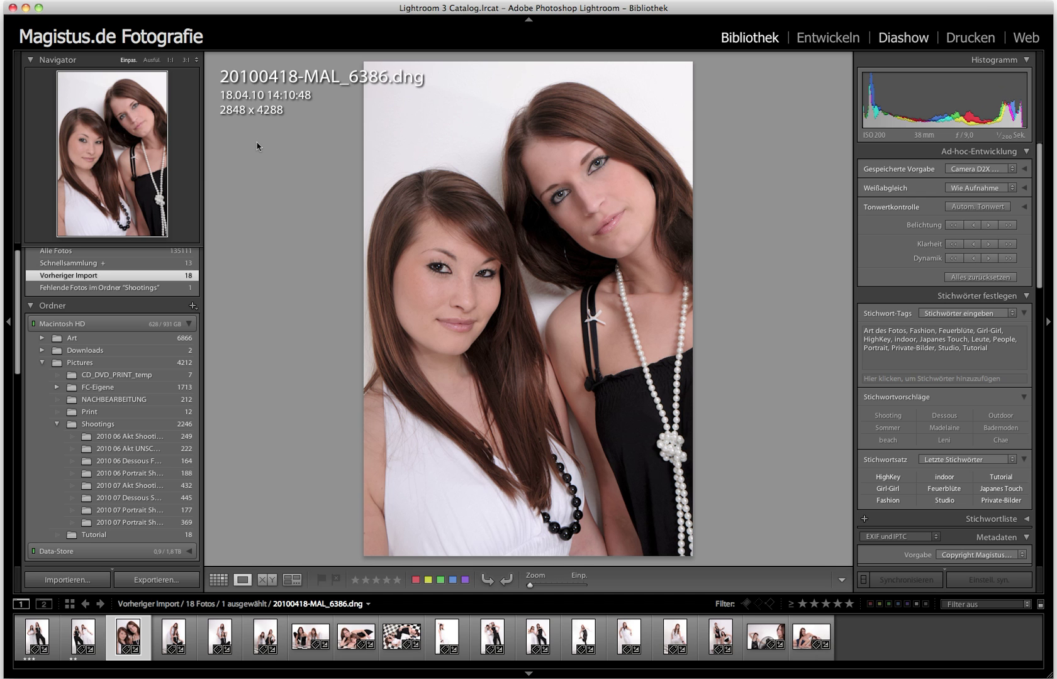
pyautogui.press('4')
pyautogui.press('Right')
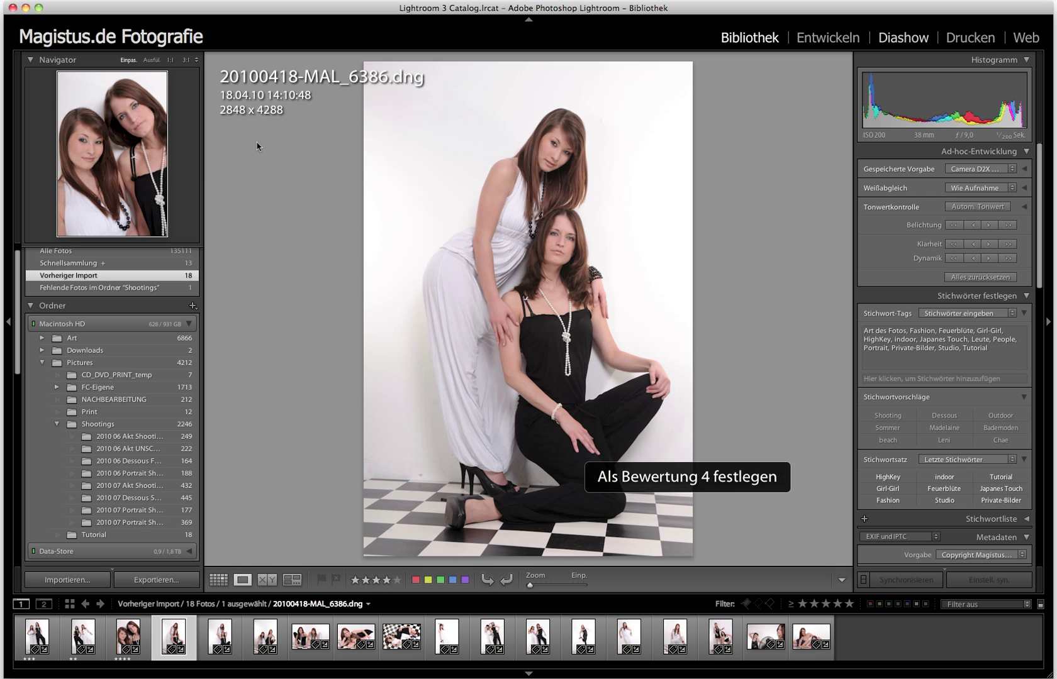
# Rate photos 6390, 6394 and 6395 with 4, 1 and 2 stars, advancing to 6401
pyautogui.press('4')
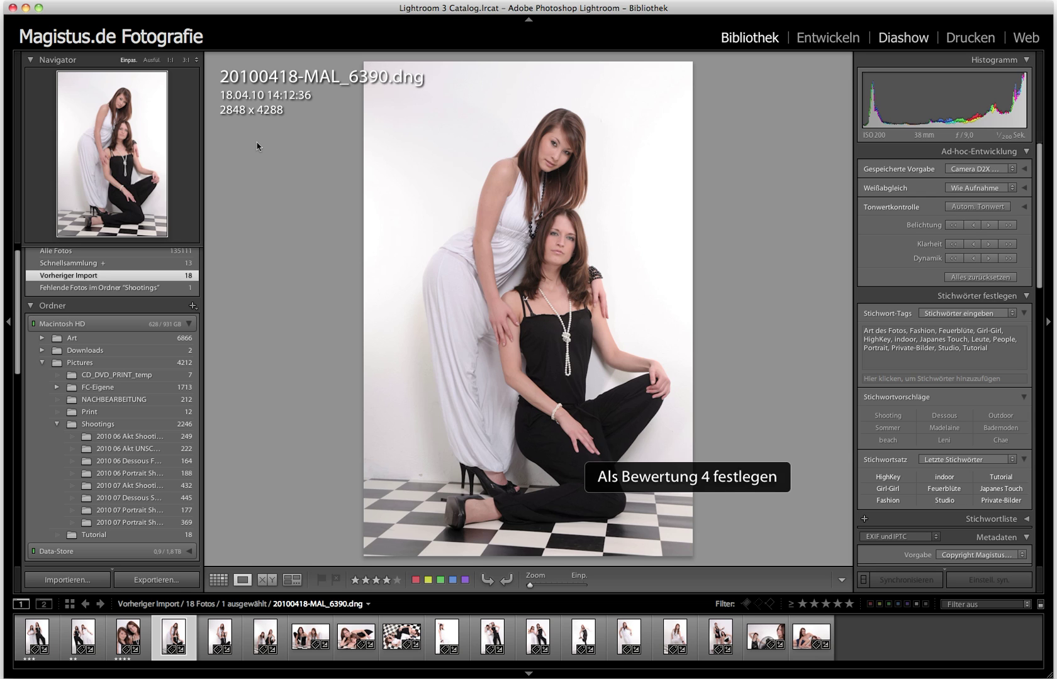
pyautogui.press('Right')
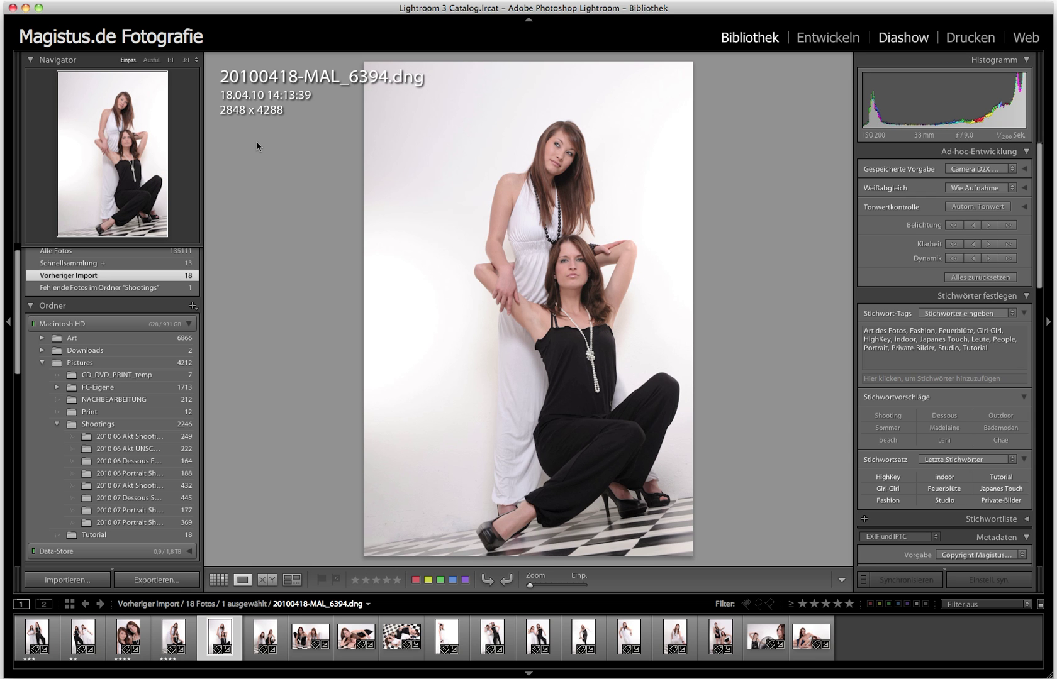
pyautogui.press('1')
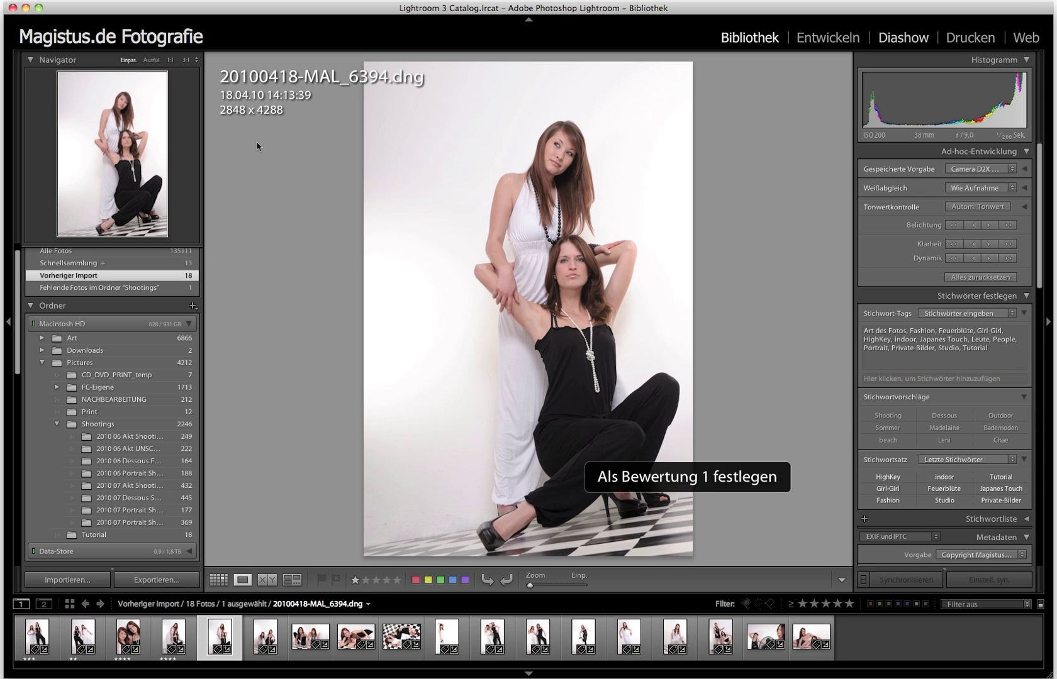
pyautogui.press('Right')
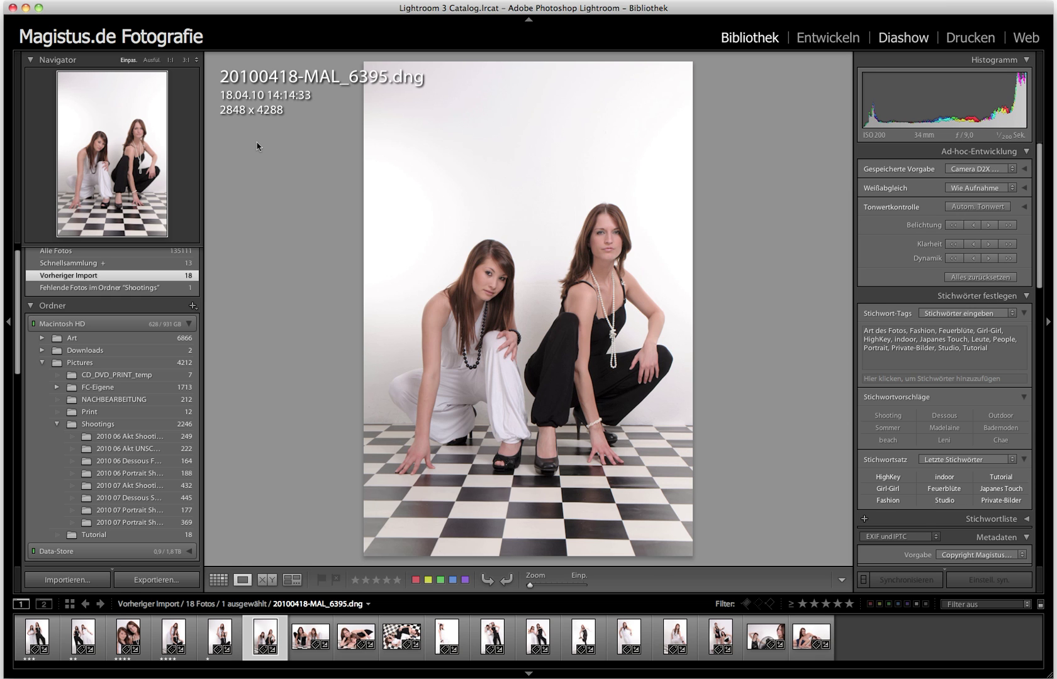
pyautogui.press('2')
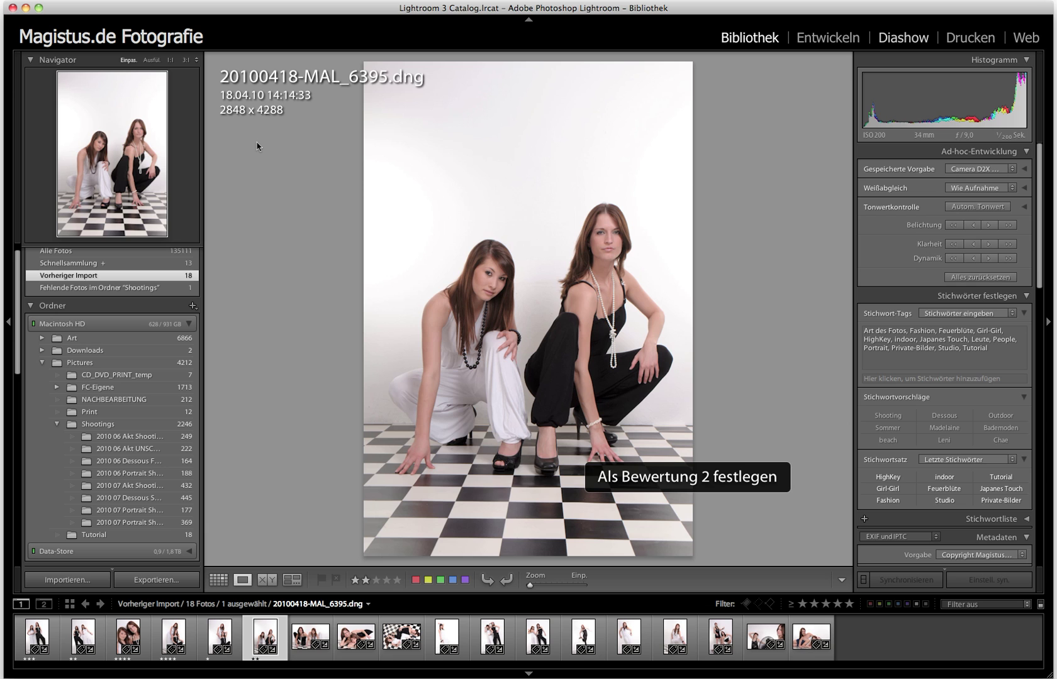
pyautogui.press('Right')
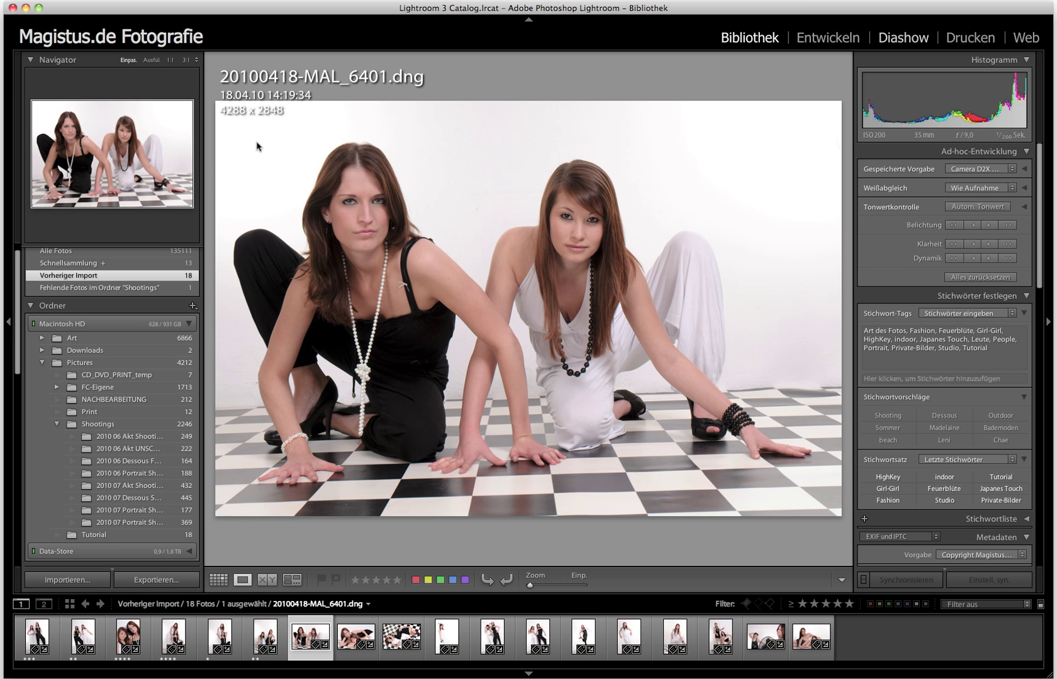
# Rate photos 6401, 6418, 6430, 6433 and 6438 with 3, 3, 2, 3 and 3 stars
pyautogui.press('3')
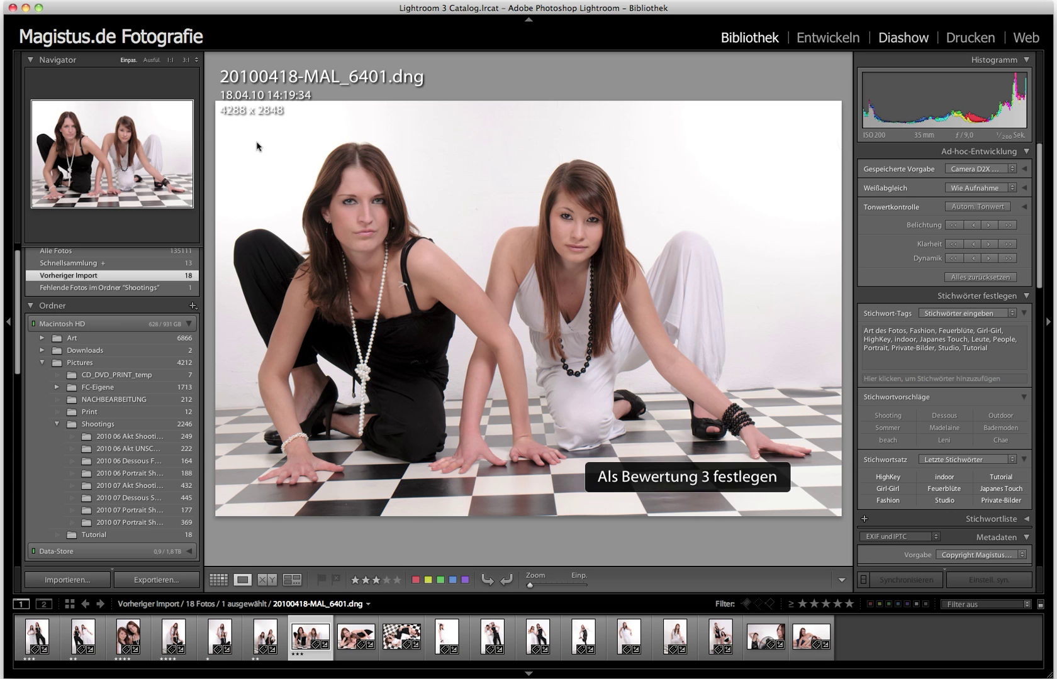
pyautogui.press('Right')
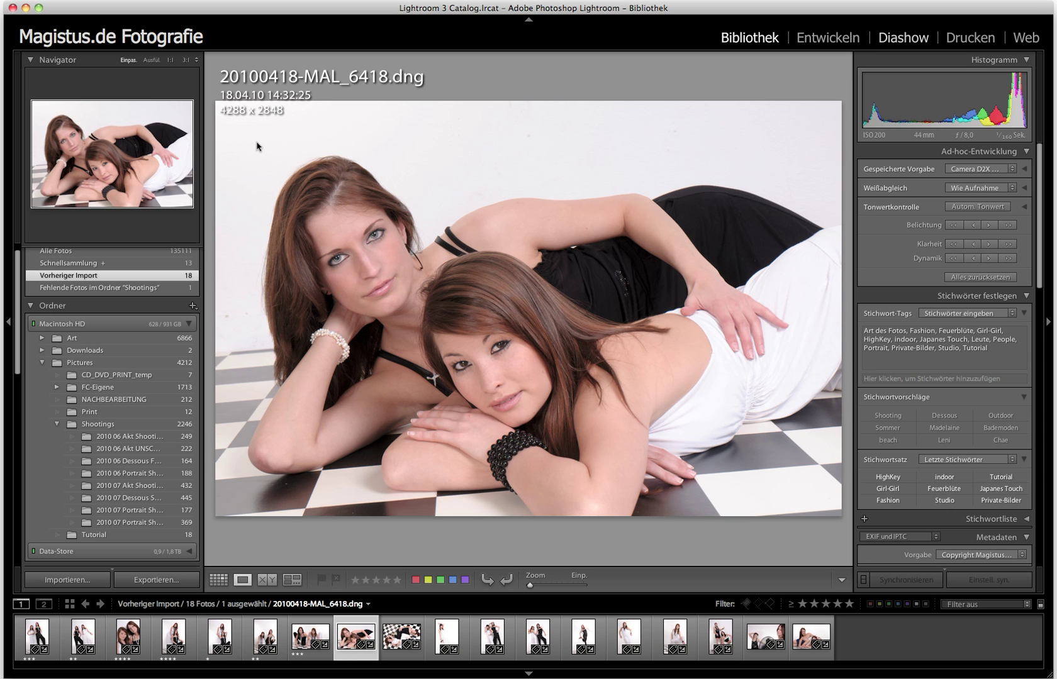
pyautogui.press('3')
pyautogui.press('Right')
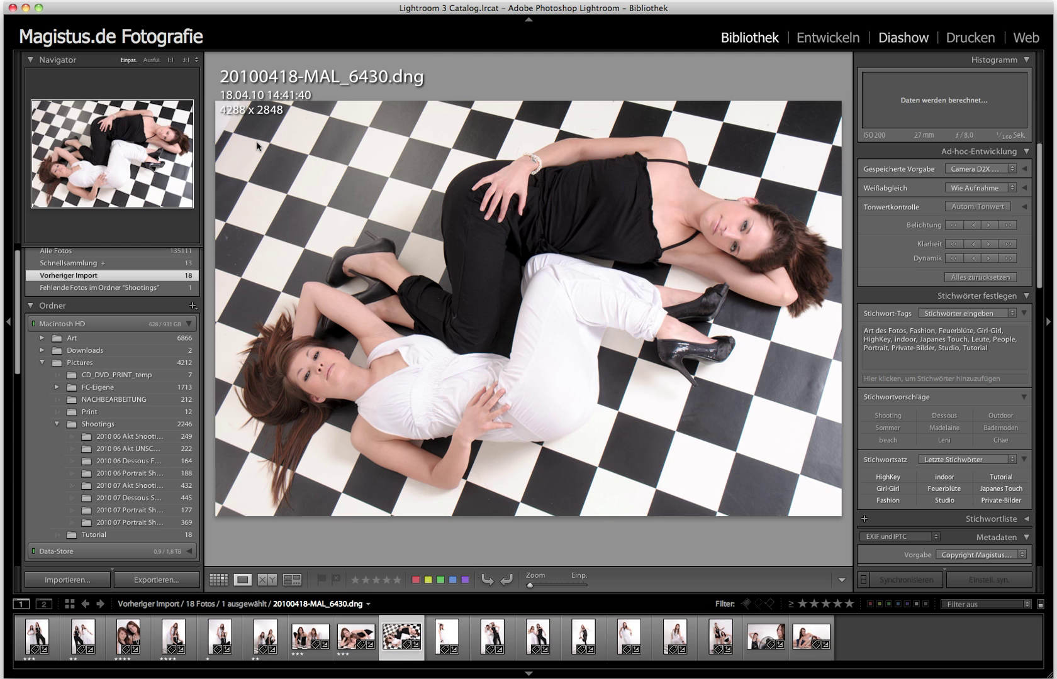
pyautogui.press('2')
pyautogui.press('Right')
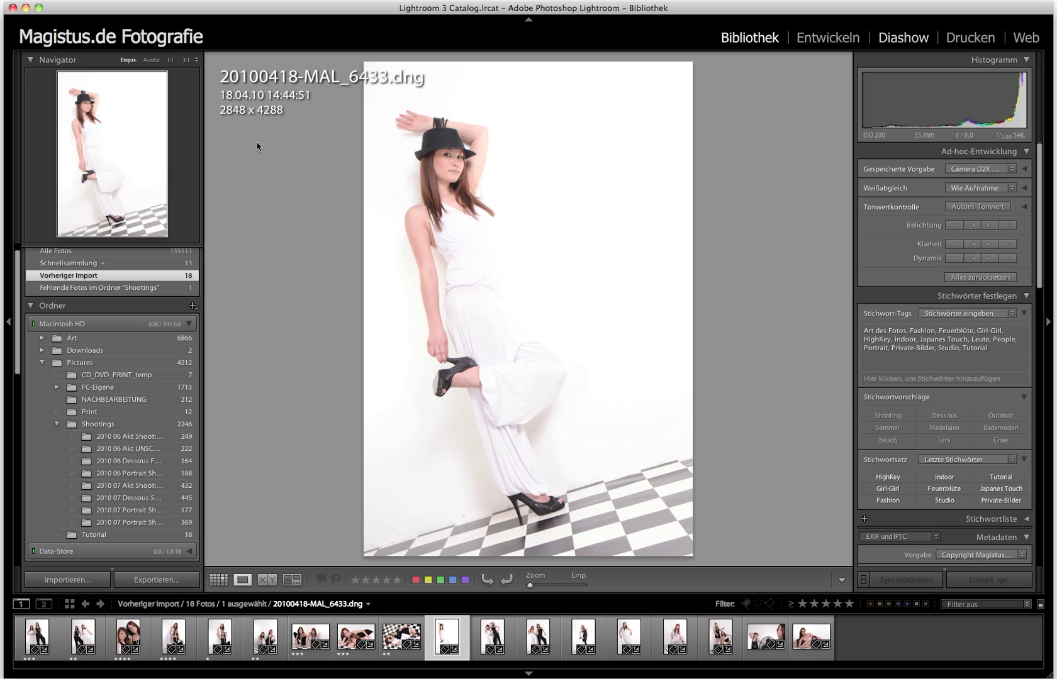
pyautogui.press('3')
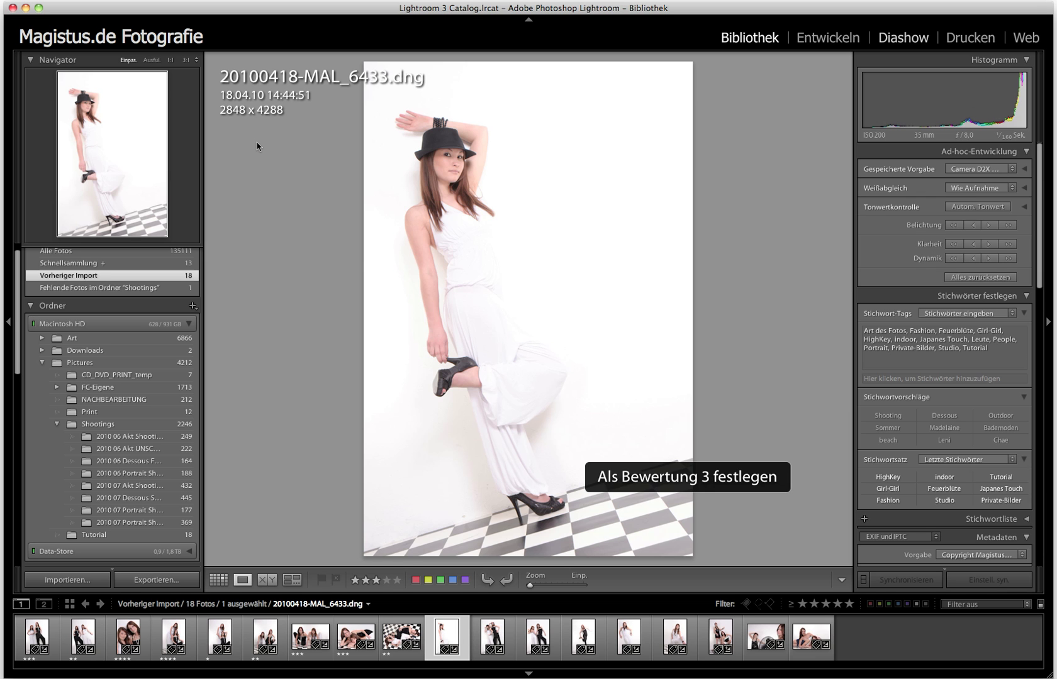
pyautogui.press('Right')
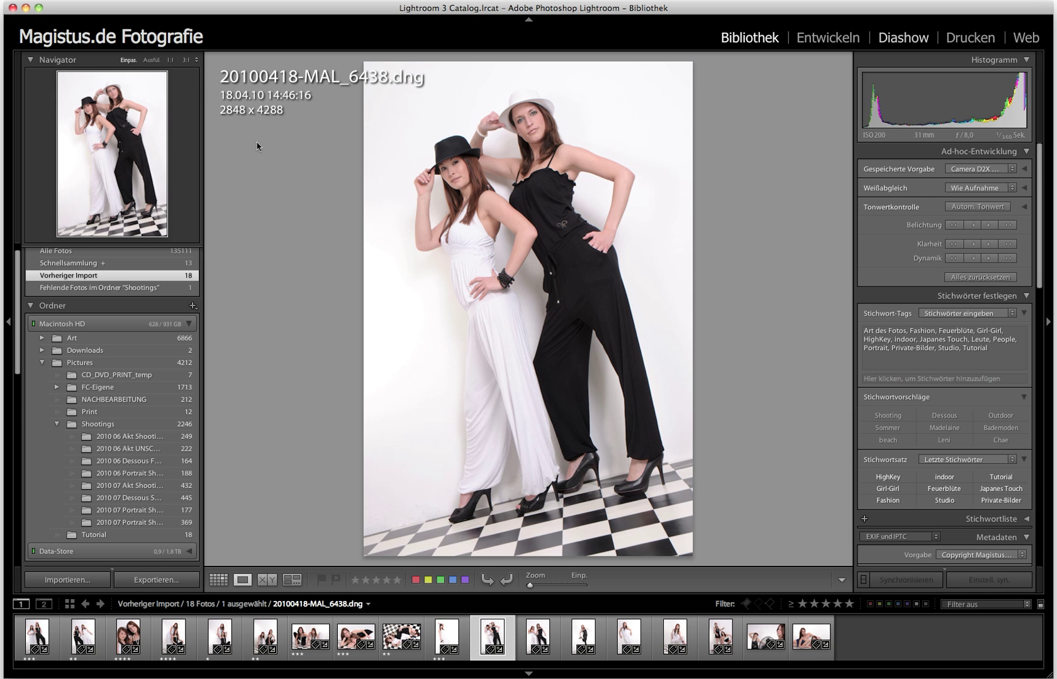
pyautogui.press('3')
pyautogui.press('Right')
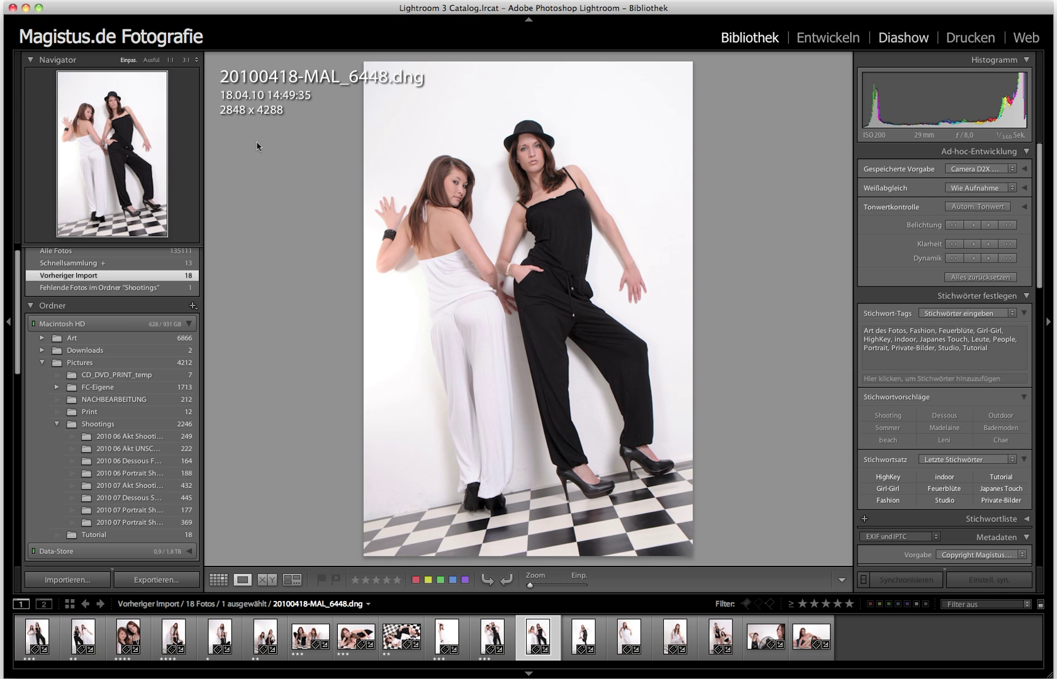
# Rate photos 6448, 6460, 6471, 6479, 6519 and 6539 with 3, 2, 3, 4, 2, 3 stars
pyautogui.press('3')
pyautogui.press('Right')
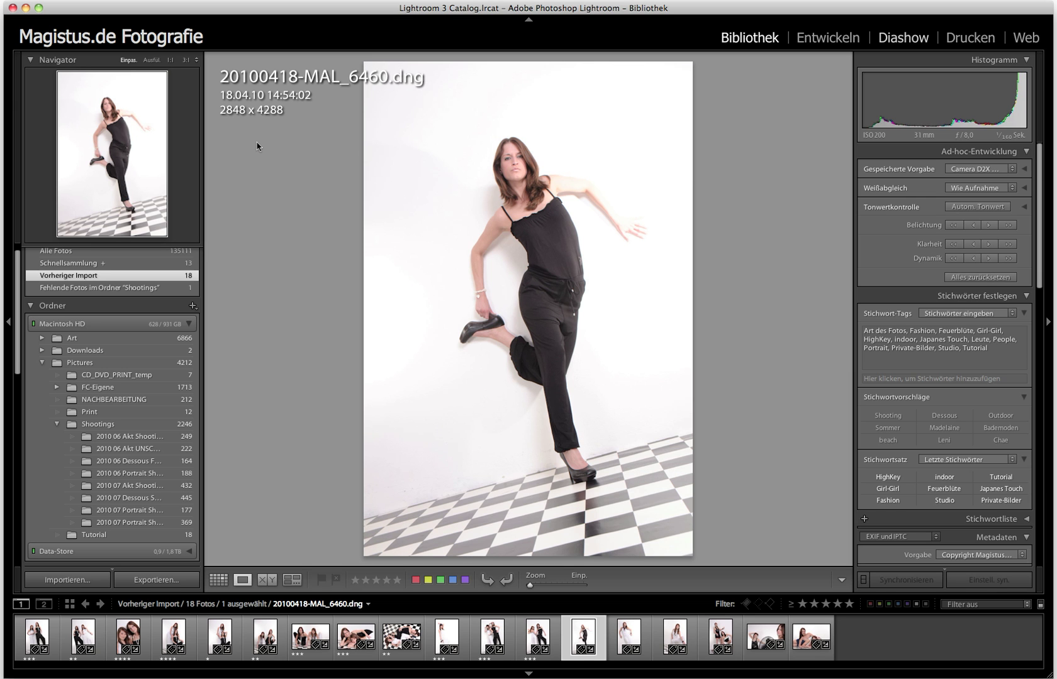
pyautogui.press('2')
pyautogui.press('Right')
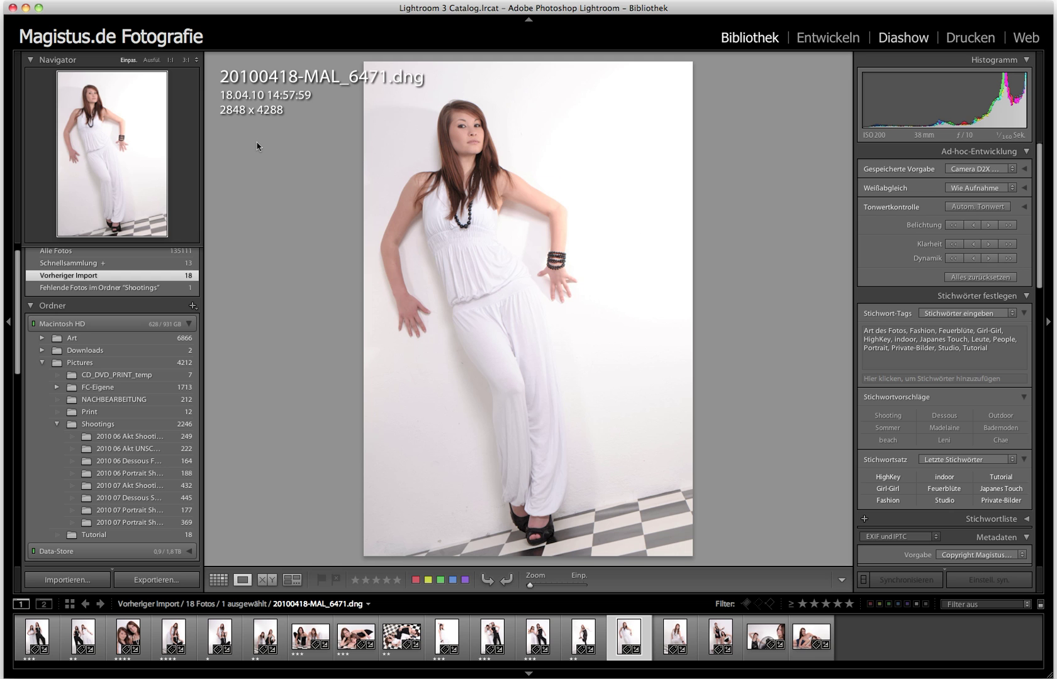
pyautogui.press('3')
pyautogui.press('Right')
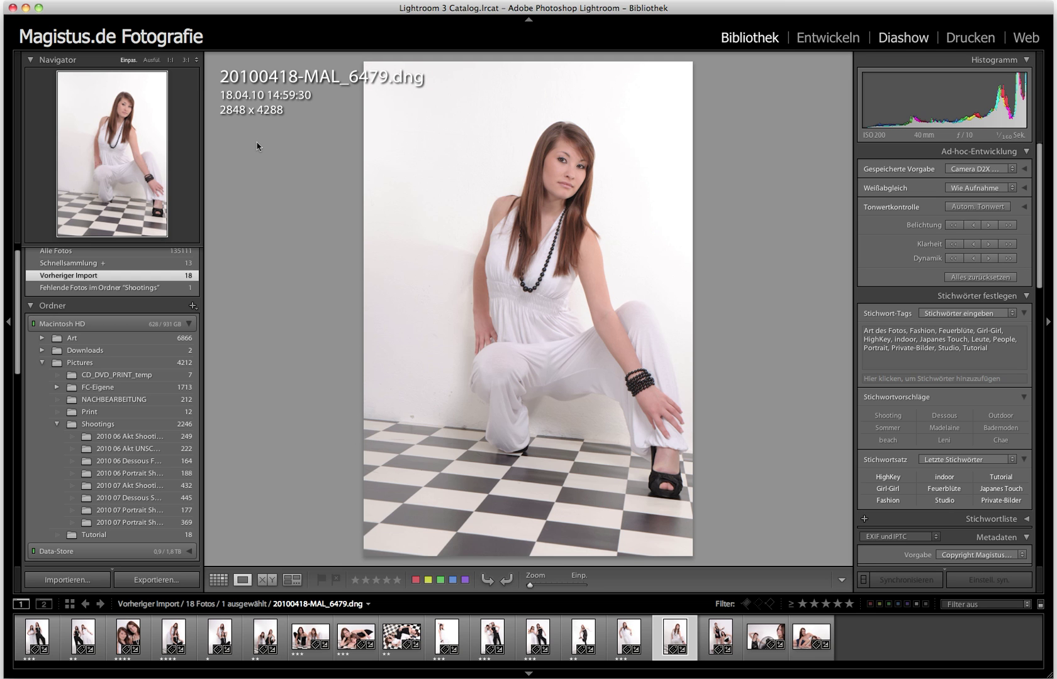
pyautogui.press('4')
pyautogui.press('Right')
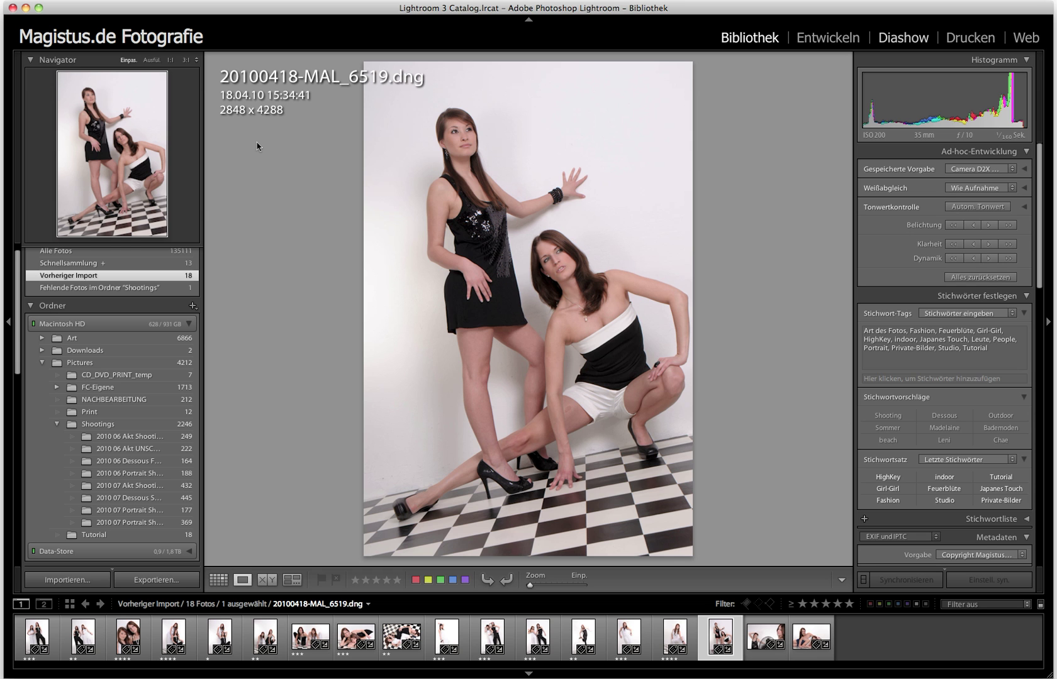
pyautogui.press('2')
pyautogui.press('Right')
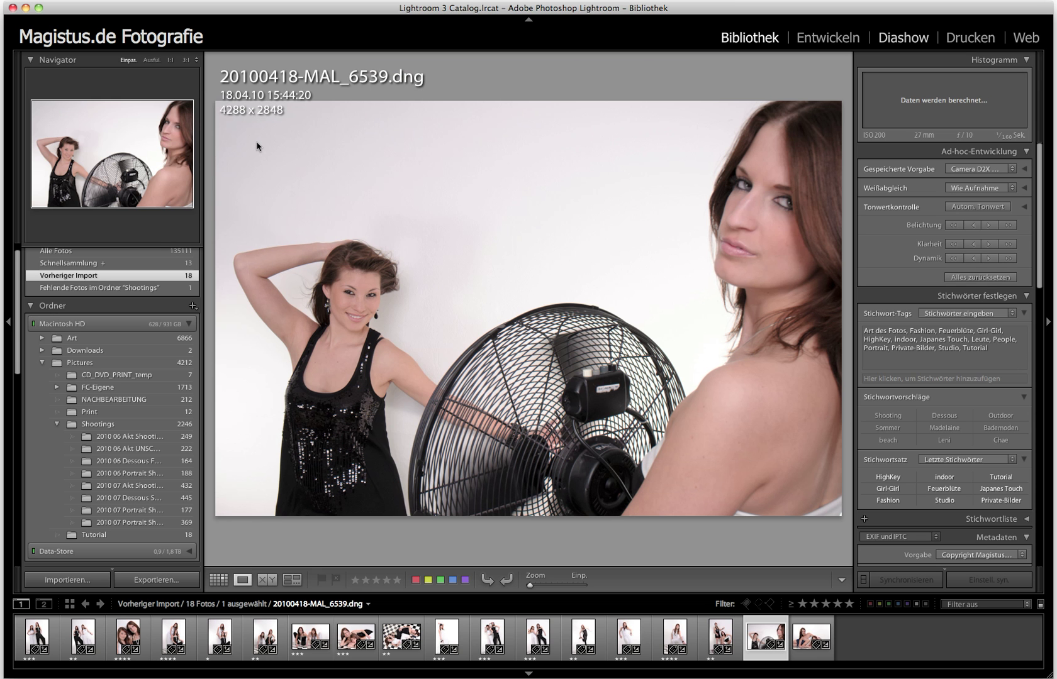
pyautogui.press('3')
pyautogui.press('Right')
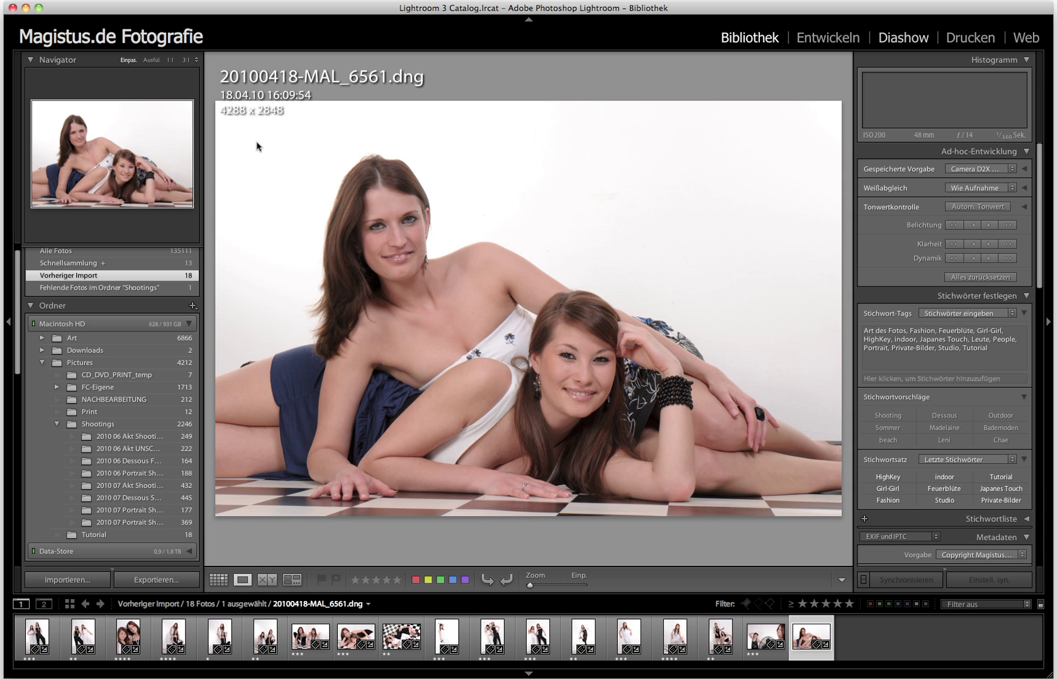
# Give photo 6561 three stars and switch to the Library Grid view
pyautogui.press('3')
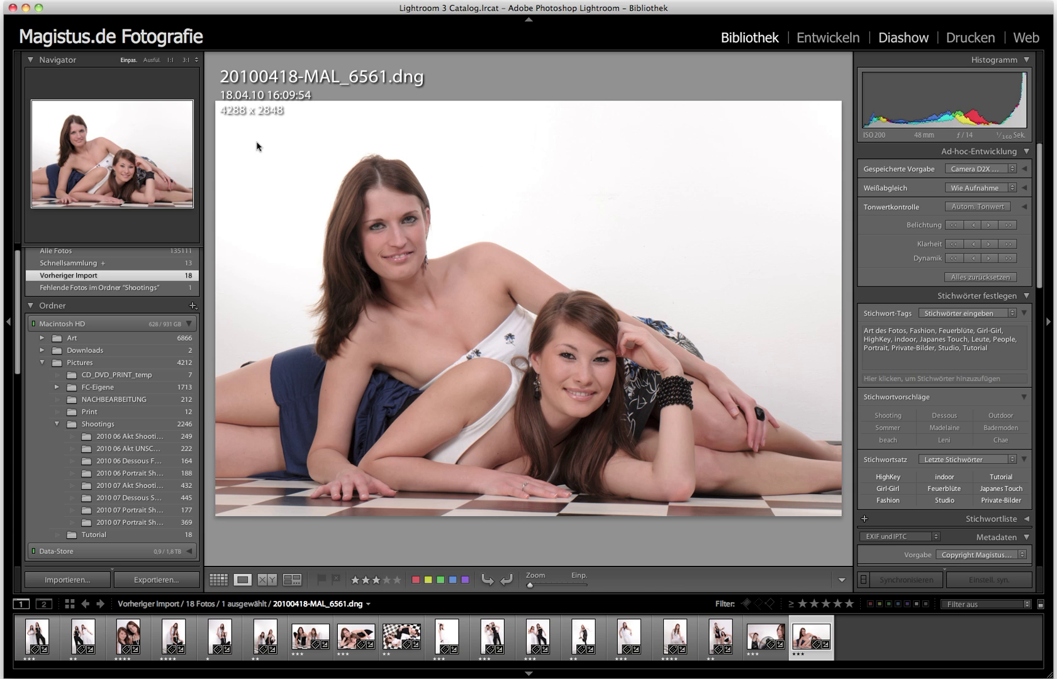
pyautogui.press('g')
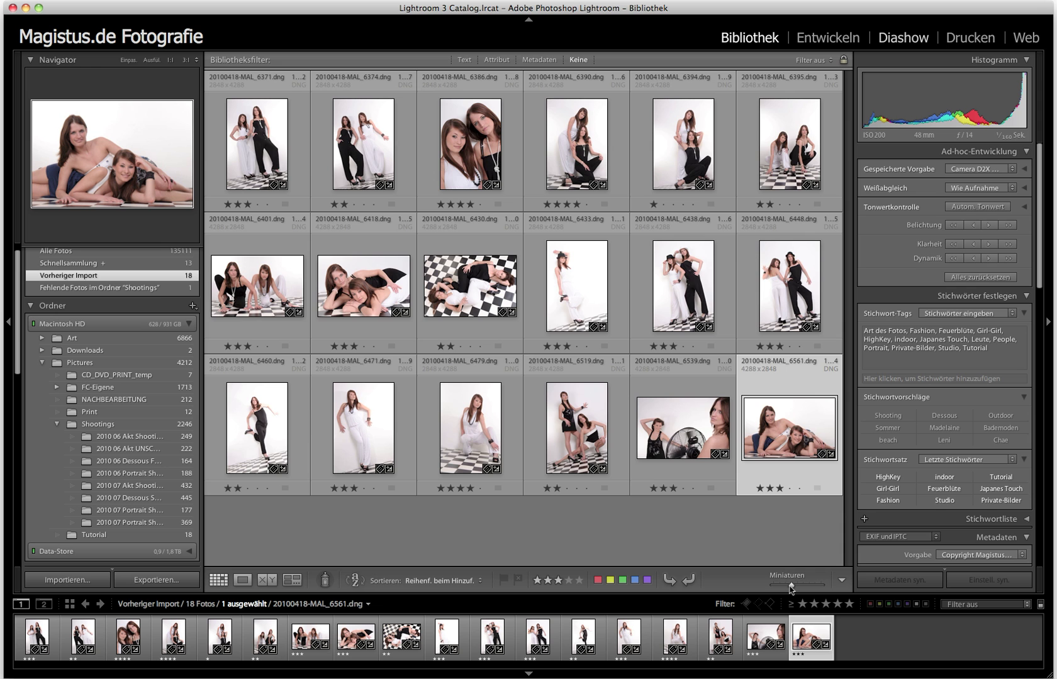
# Enlarge the grid thumbnails to four per row and scroll through all 18 photos
pyautogui.moveTo(791, 588); pyautogui.dragTo(798, 587)
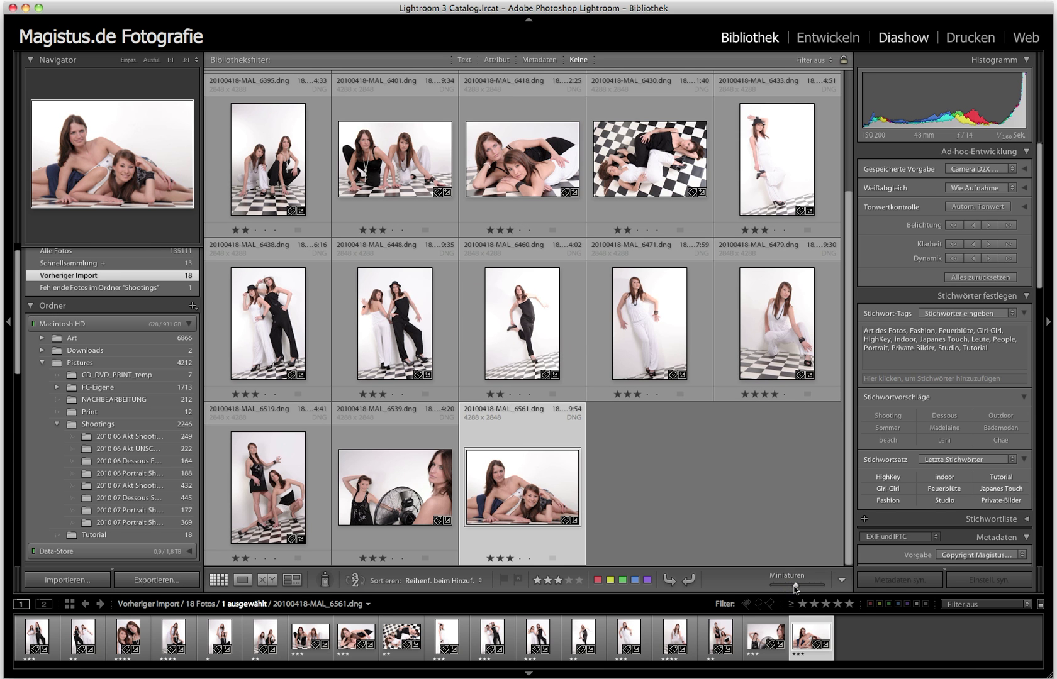
pyautogui.scroll(3, 729, 514)
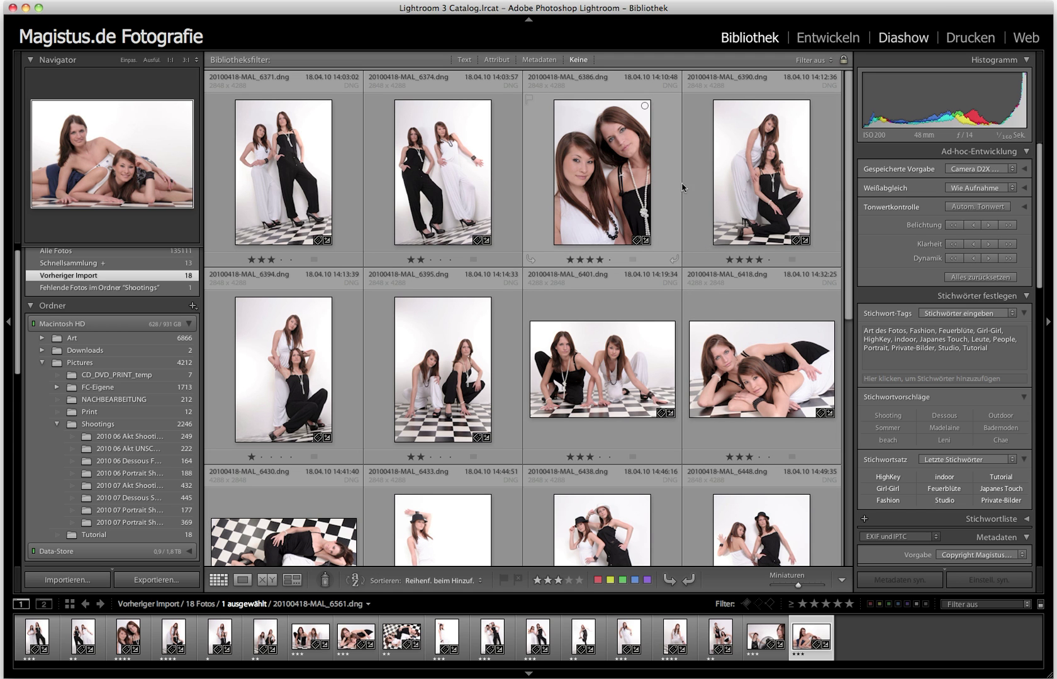
pyautogui.scroll(-1, 672, 191)
pyautogui.scroll(-3, 672, 192)
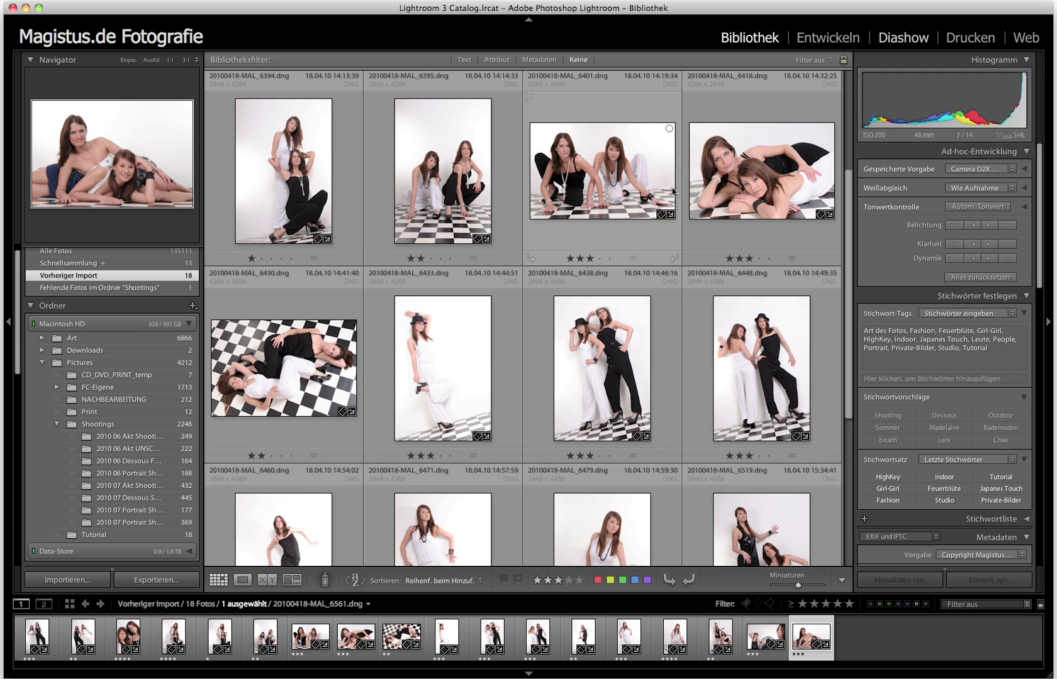
pyautogui.scroll(-2, 672, 191)
pyautogui.scroll(-3, 672, 192)
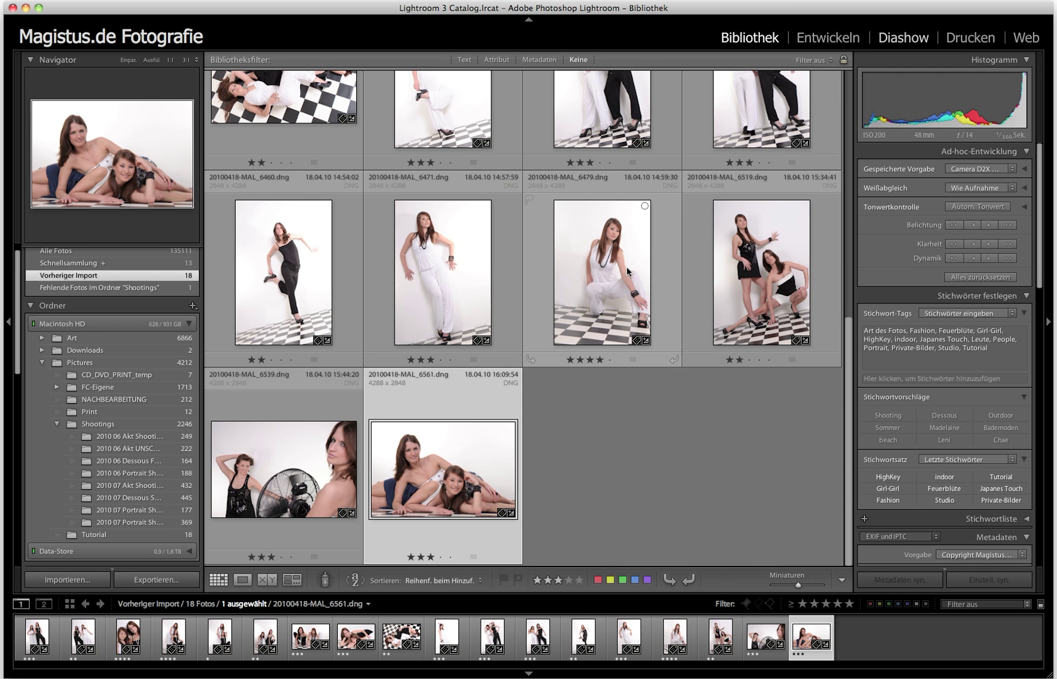
pyautogui.scroll(5, 610, 264)
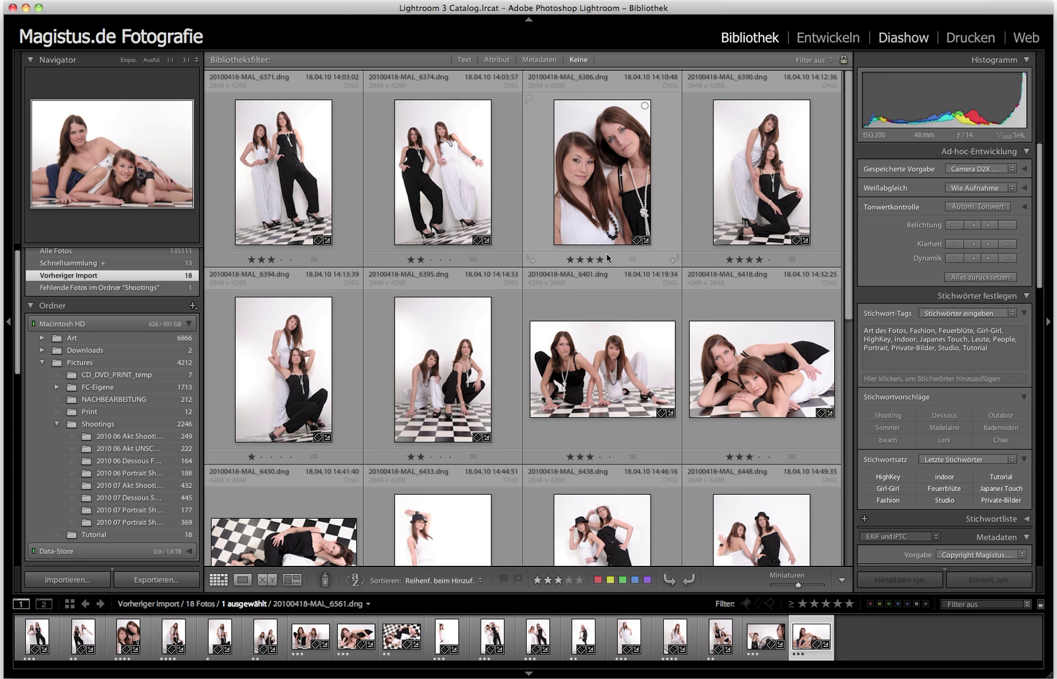
# Give photos 6386 and 6390 five stars in Loupe, then select 6386 in the grid
pyautogui.doubleClick(605, 214)
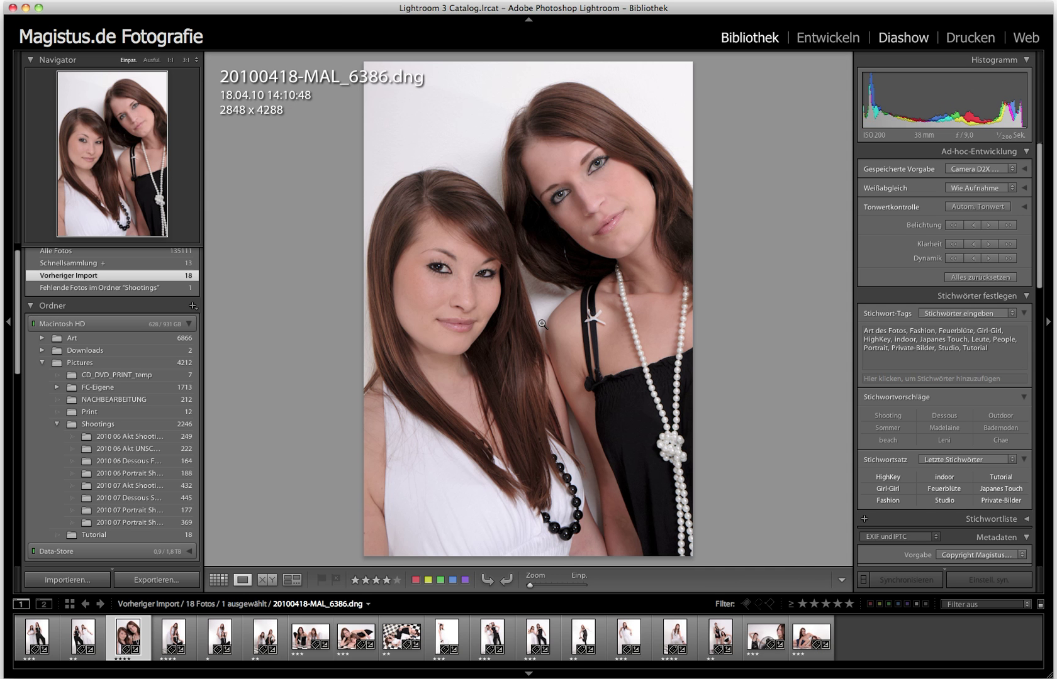
pyautogui.press('Right')
pyautogui.press('Left')
pyautogui.click(395, 581)
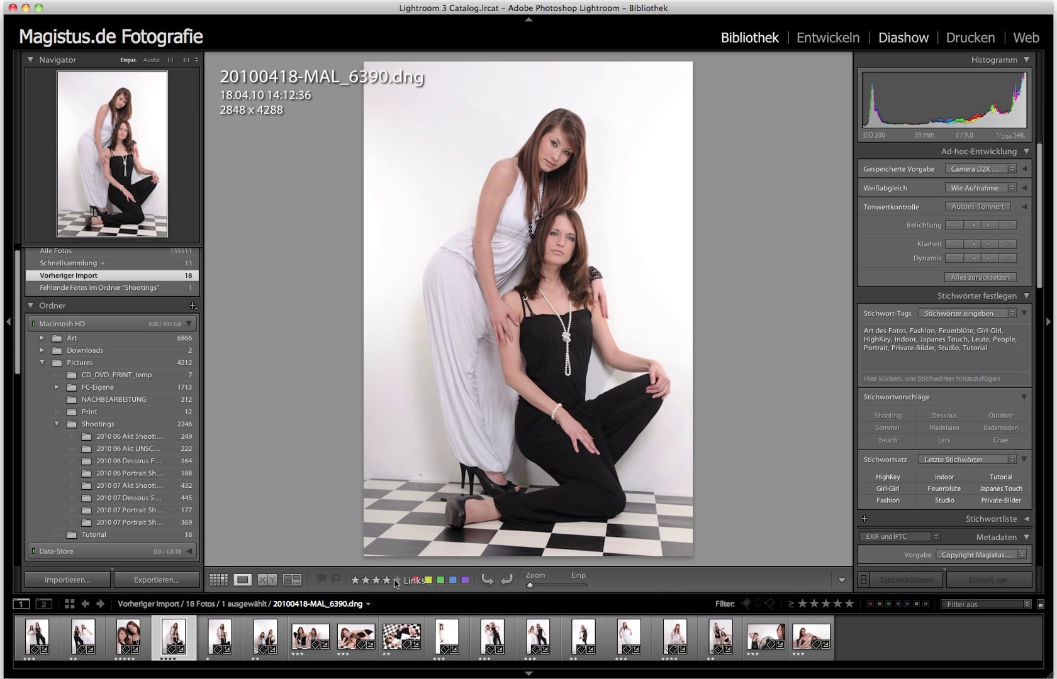
pyautogui.click(395, 581)
pyautogui.press('g')
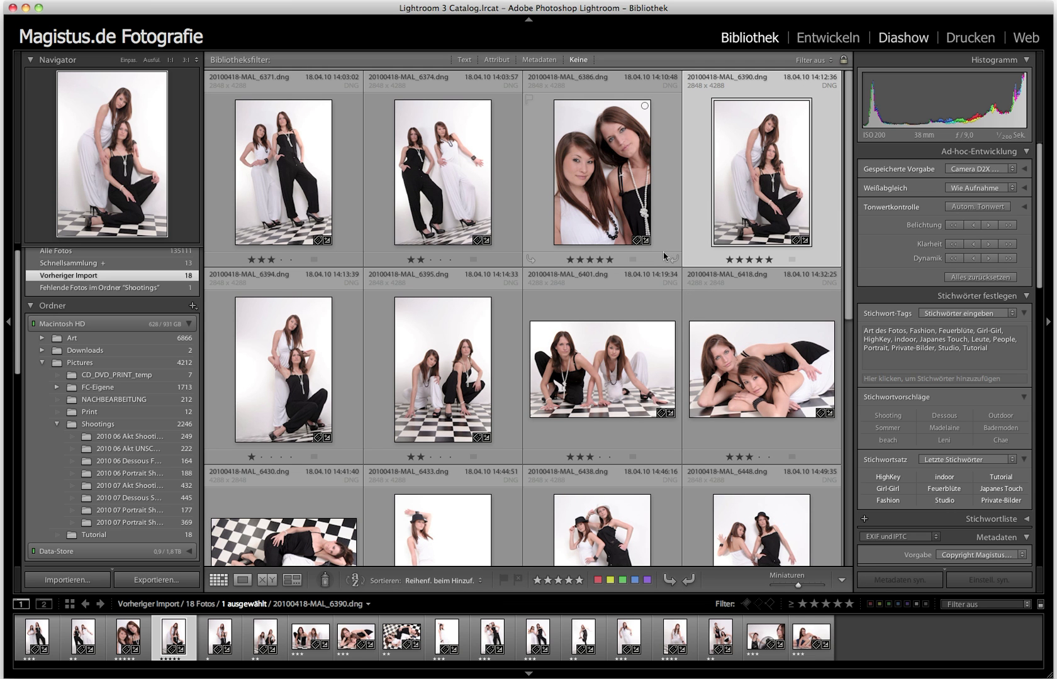
pyautogui.click(667, 228)
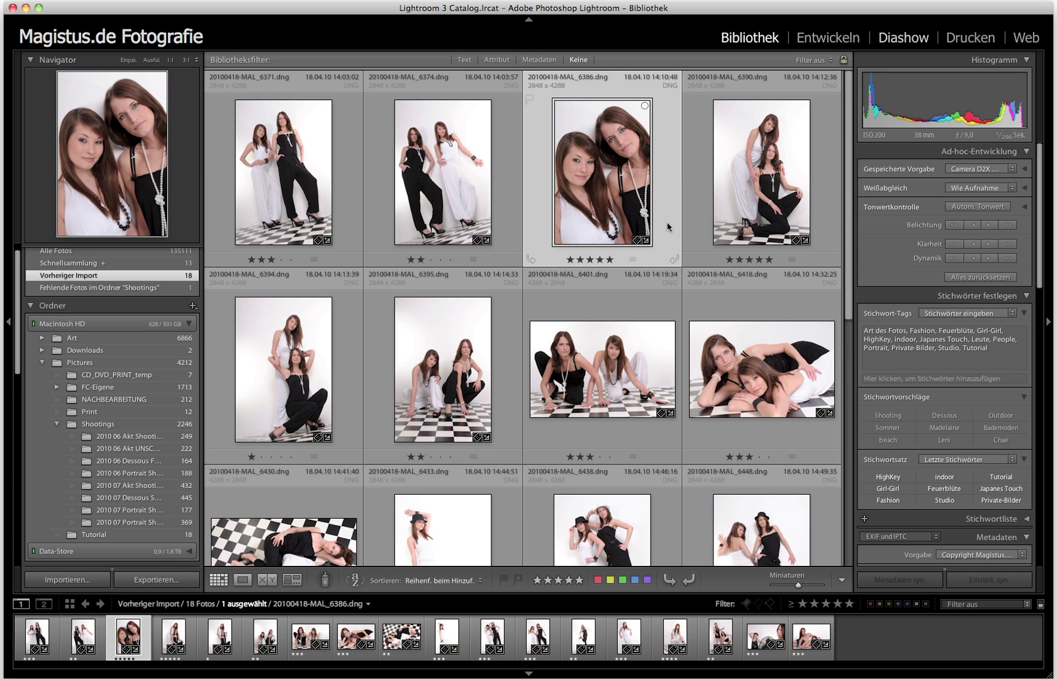
pyautogui.click(630, 259)
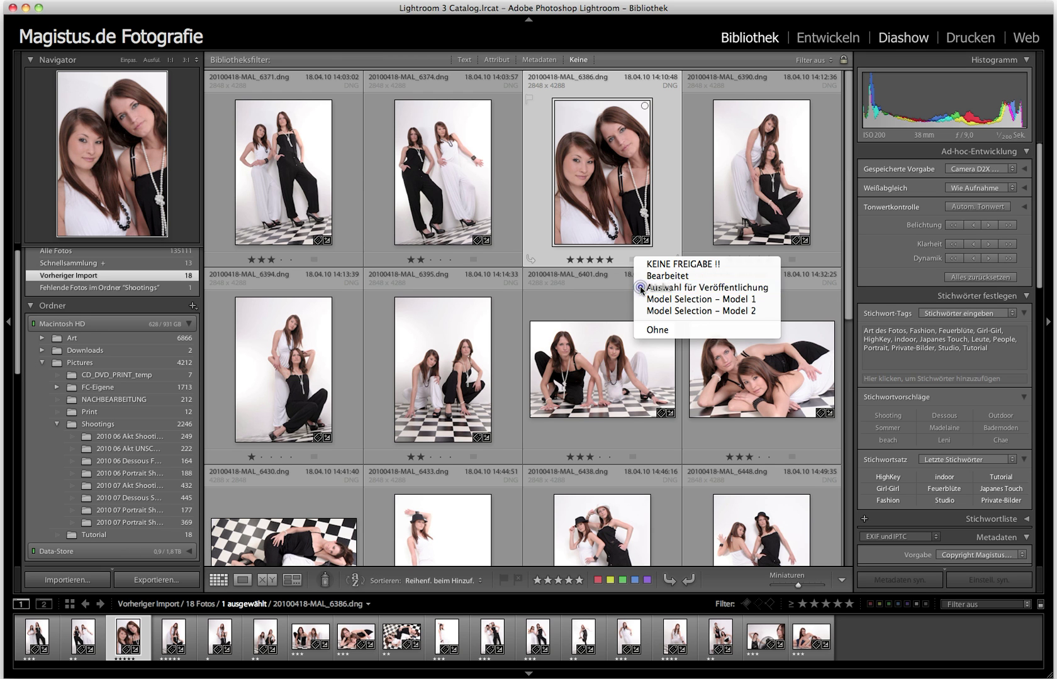
# Label photos 6386 and 6390 green with Auswahl für Veröffentlichung
pyautogui.click(641, 288)
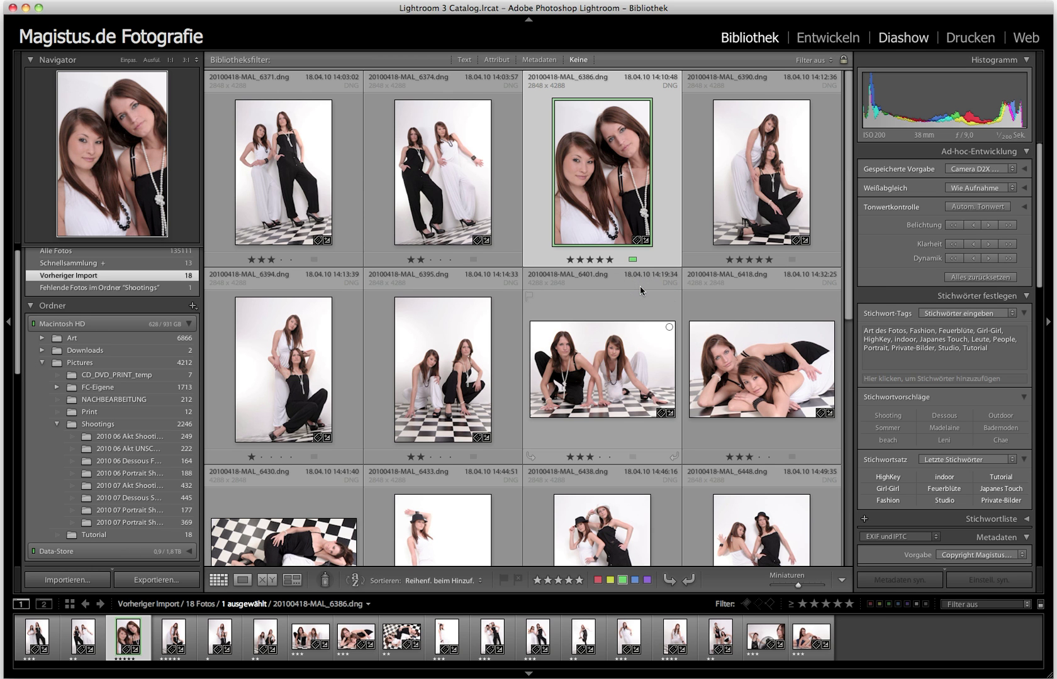
pyautogui.moveTo(760, 182)
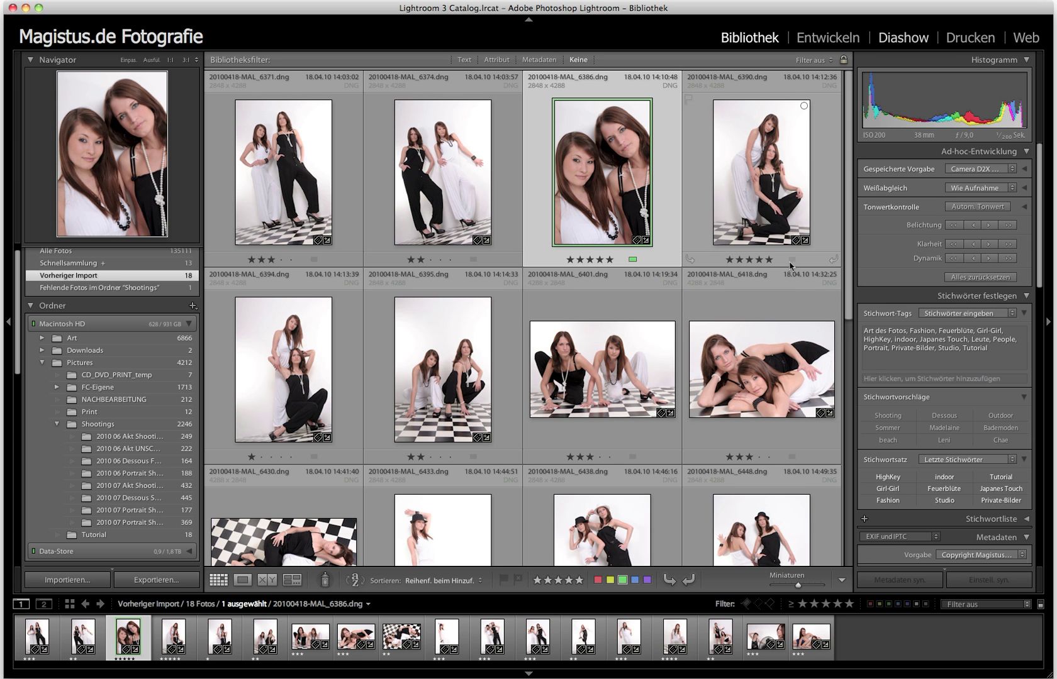
pyautogui.click(790, 260)
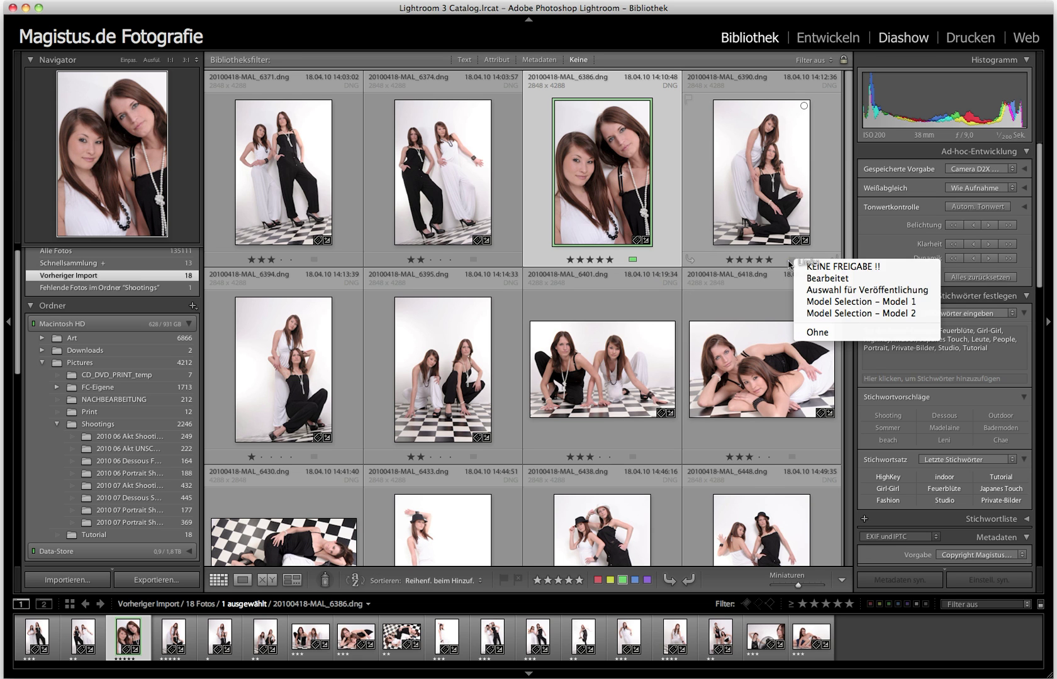
pyautogui.click(800, 290)
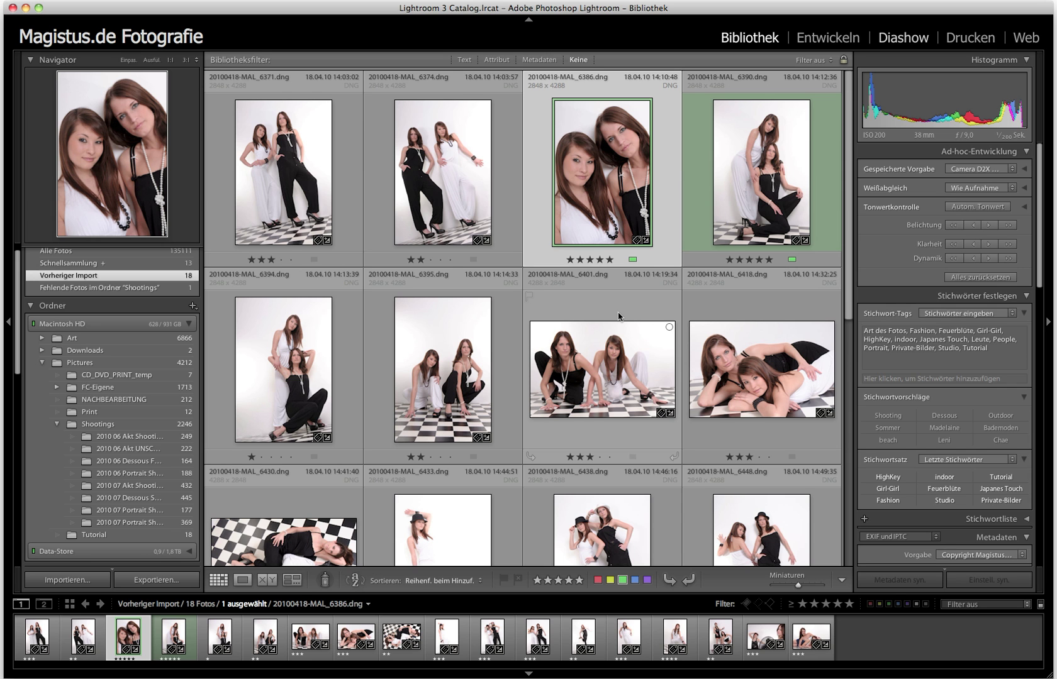
# Label photo 6479 blue (Model 1) and photo 6448 purple (Model 2)
pyautogui.scroll(-5, 619, 317)
pyautogui.scroll(-3, 619, 316)
pyautogui.scroll(-4, 618, 316)
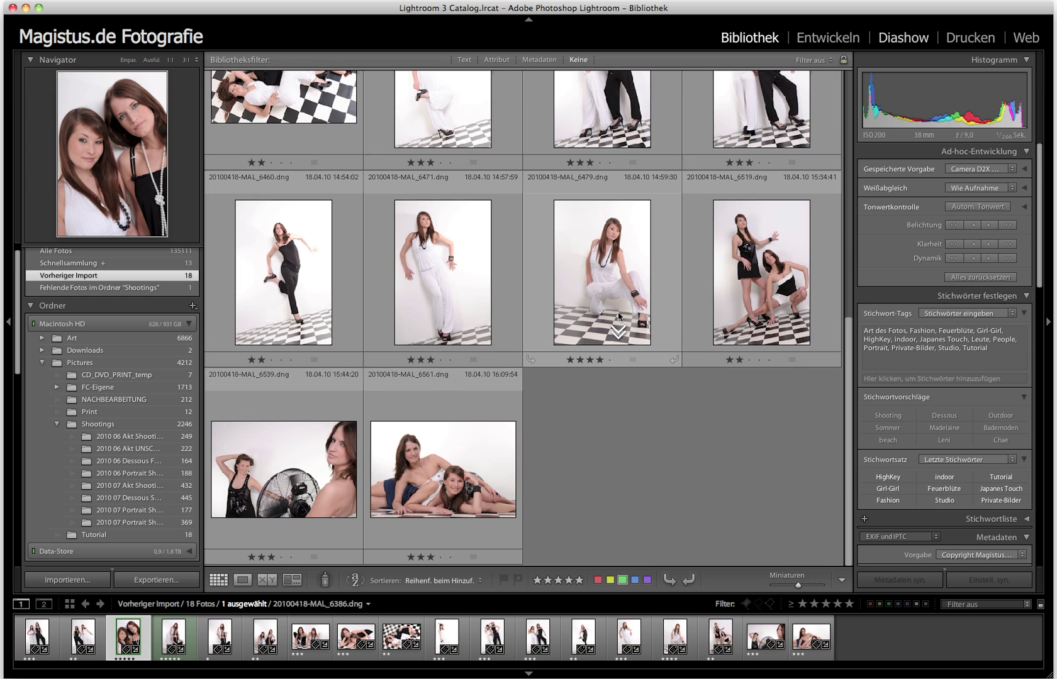
pyautogui.click(627, 361)
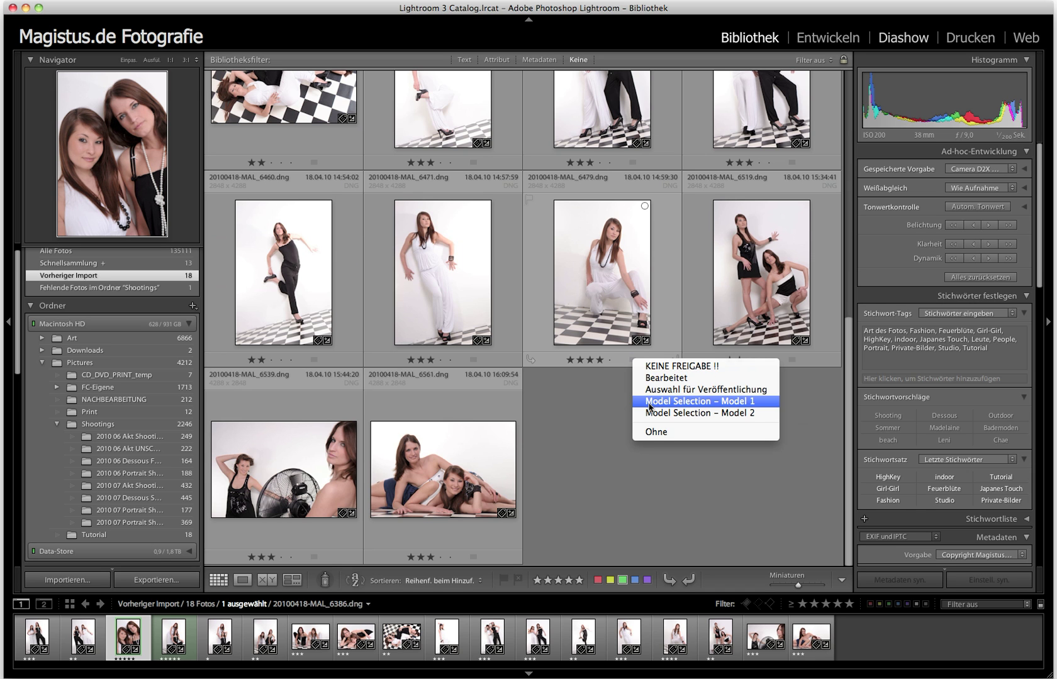
pyautogui.click(648, 403)
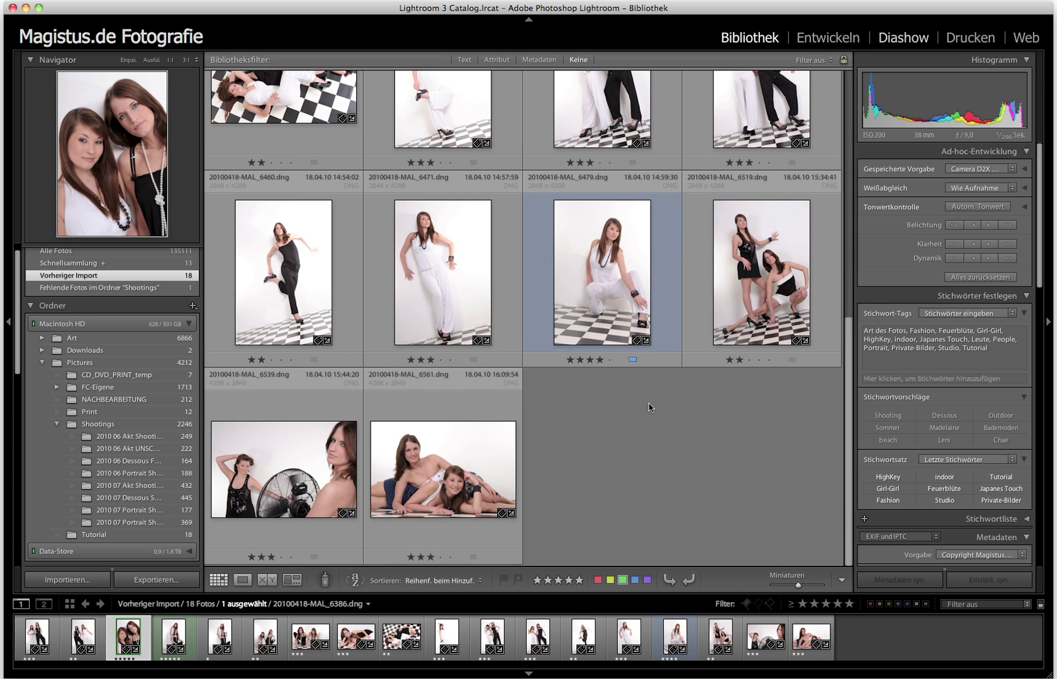
pyautogui.scroll(3, 650, 407)
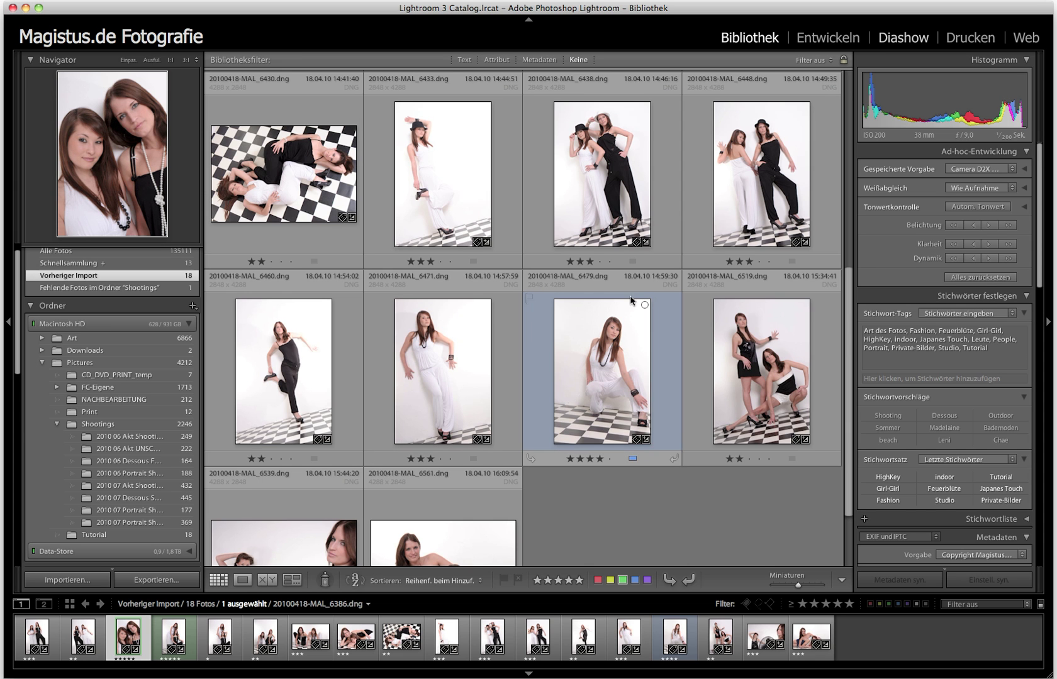
pyautogui.click(788, 261)
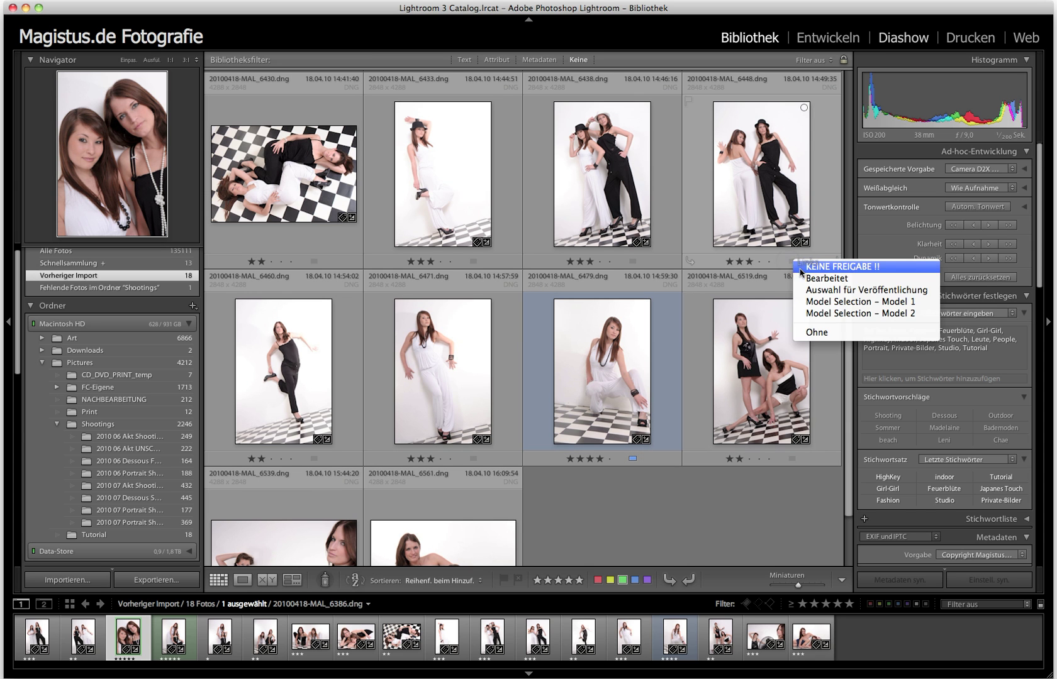
pyautogui.click(810, 313)
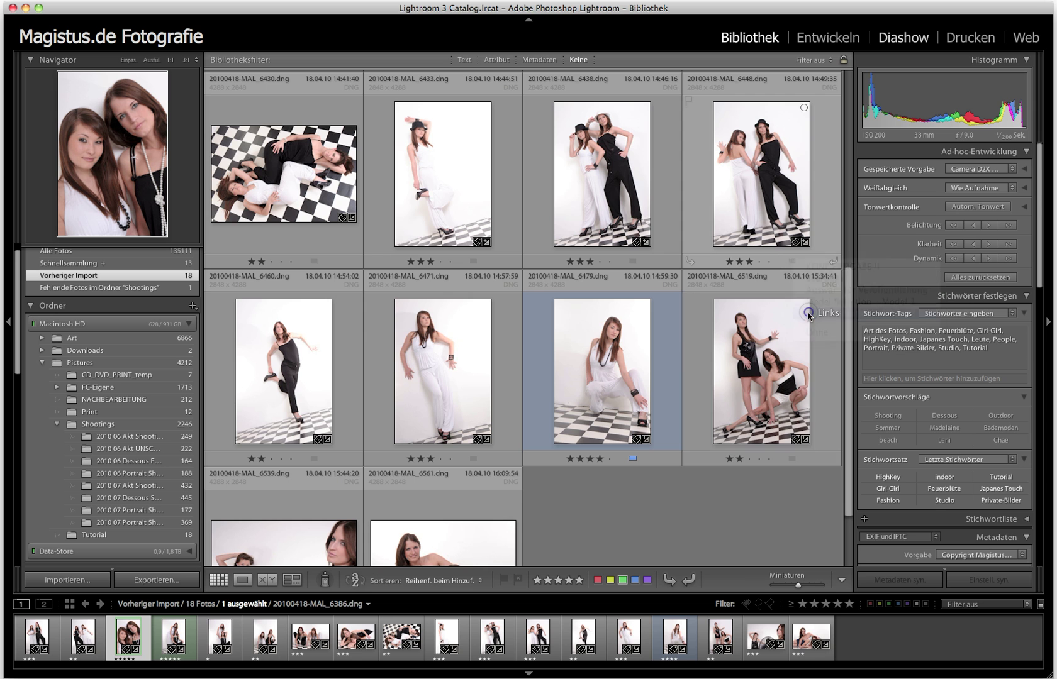
pyautogui.scroll(5, 676, 280)
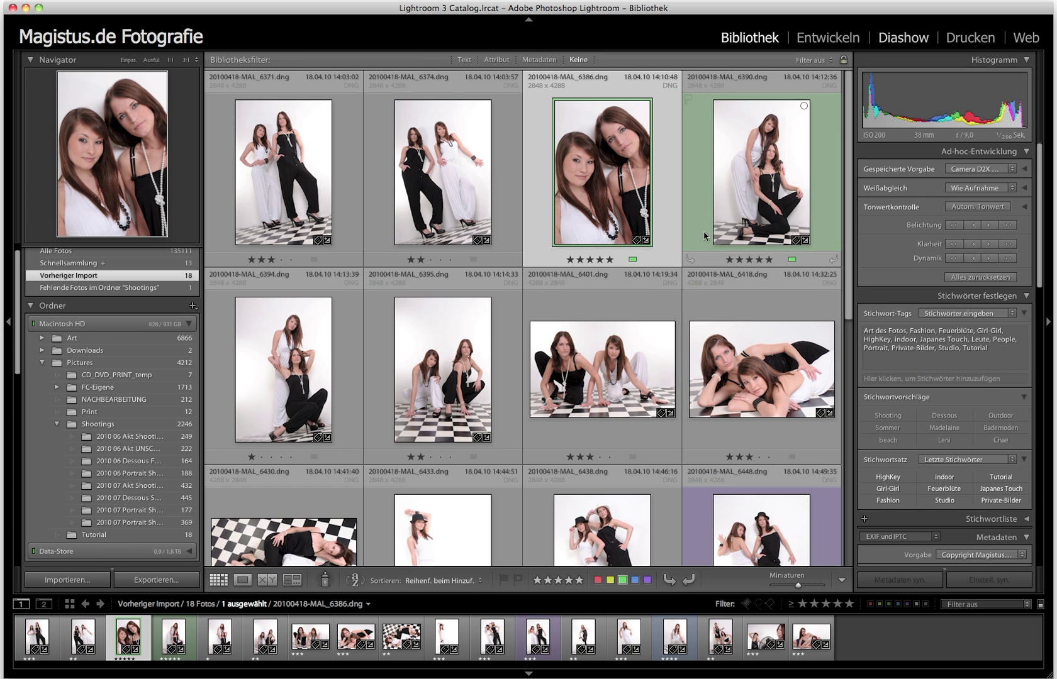
pyautogui.click(846, 605)
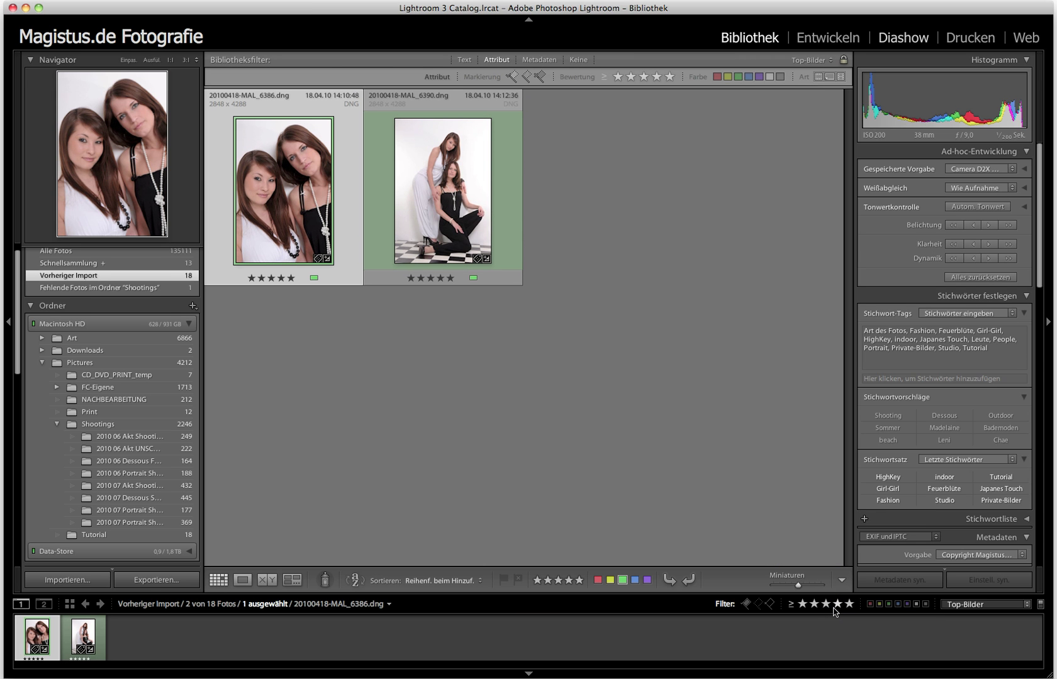
pyautogui.click(836, 604)
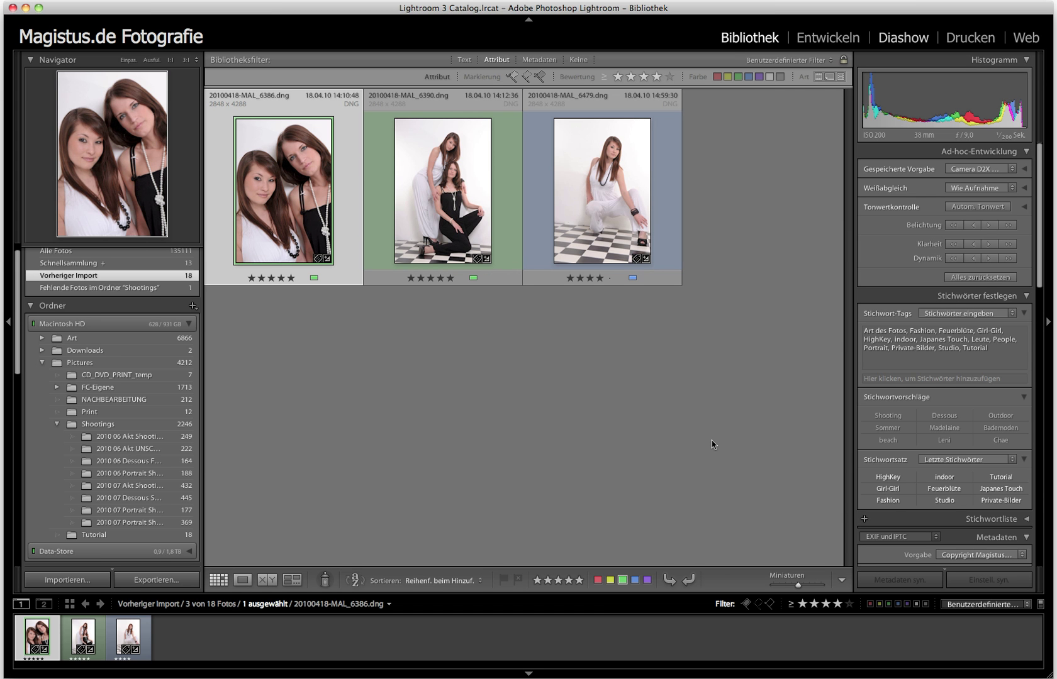
pyautogui.click(493, 63)
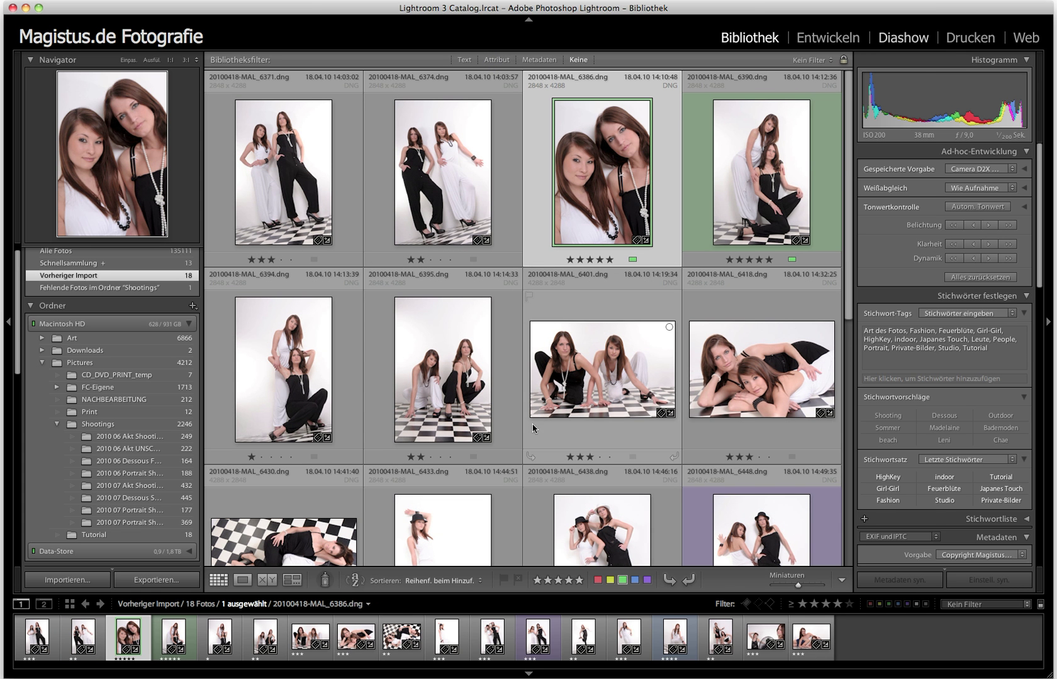
# Shrink the grid thumbnails back to six photos per row
pyautogui.moveTo(797, 586); pyautogui.dragTo(789, 587)
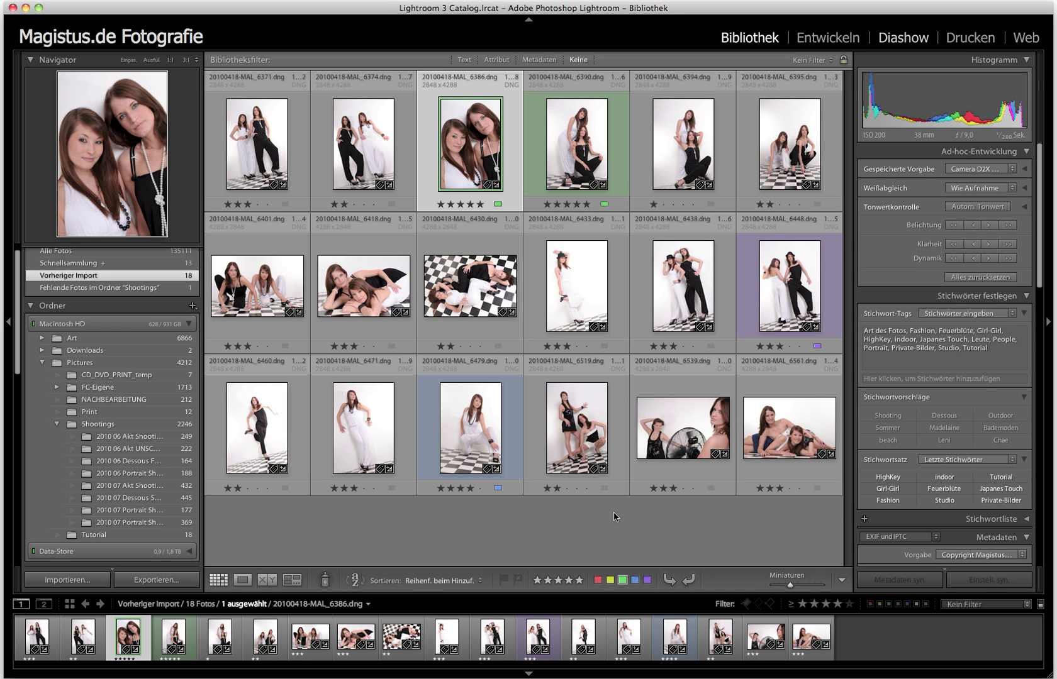
pyautogui.press('alt')
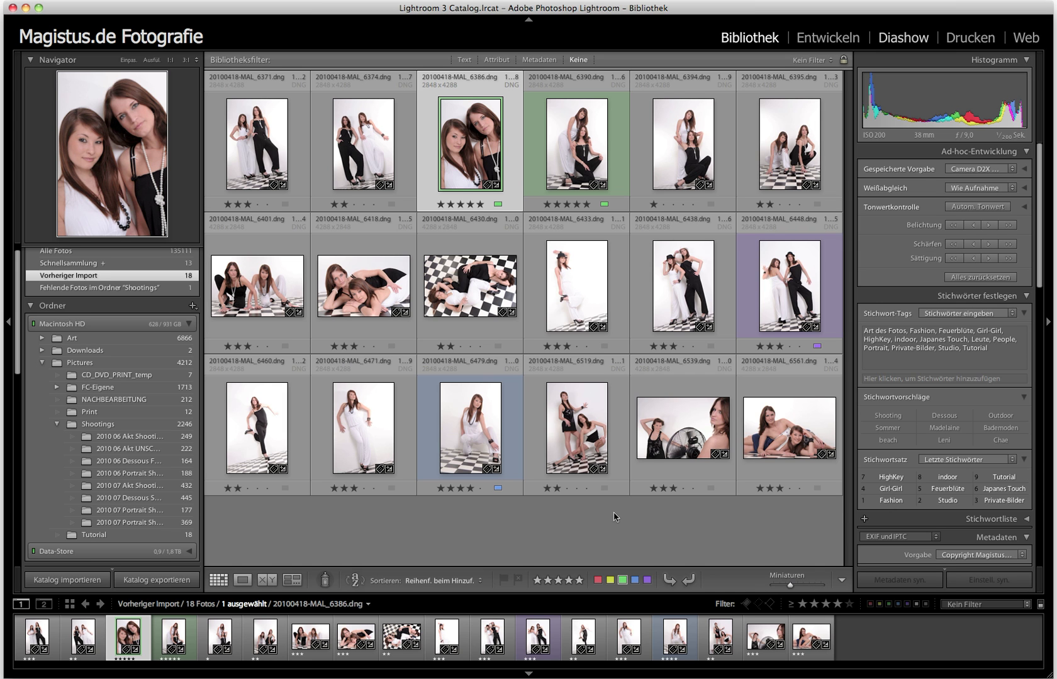